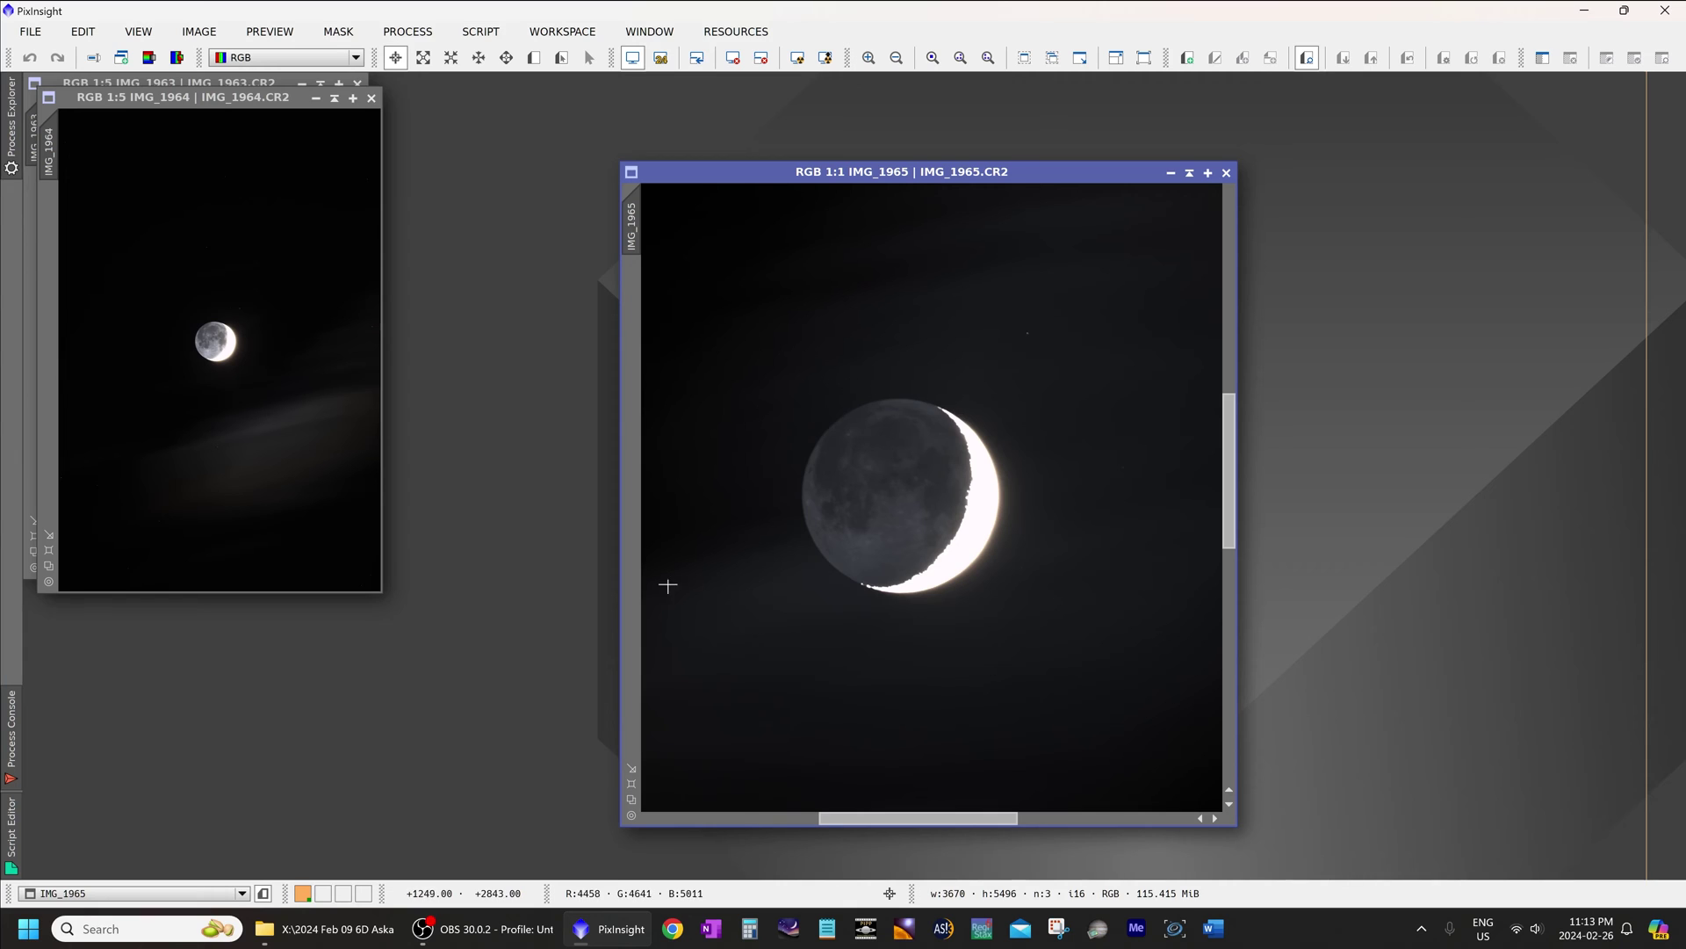
- Inspect the crescent moon in IMG_1965 at 2:1 magnification, then close the image
{"action": "scroll", "coordinate": [992, 575], "scroll_direction": "up", "scroll_amount": 1}
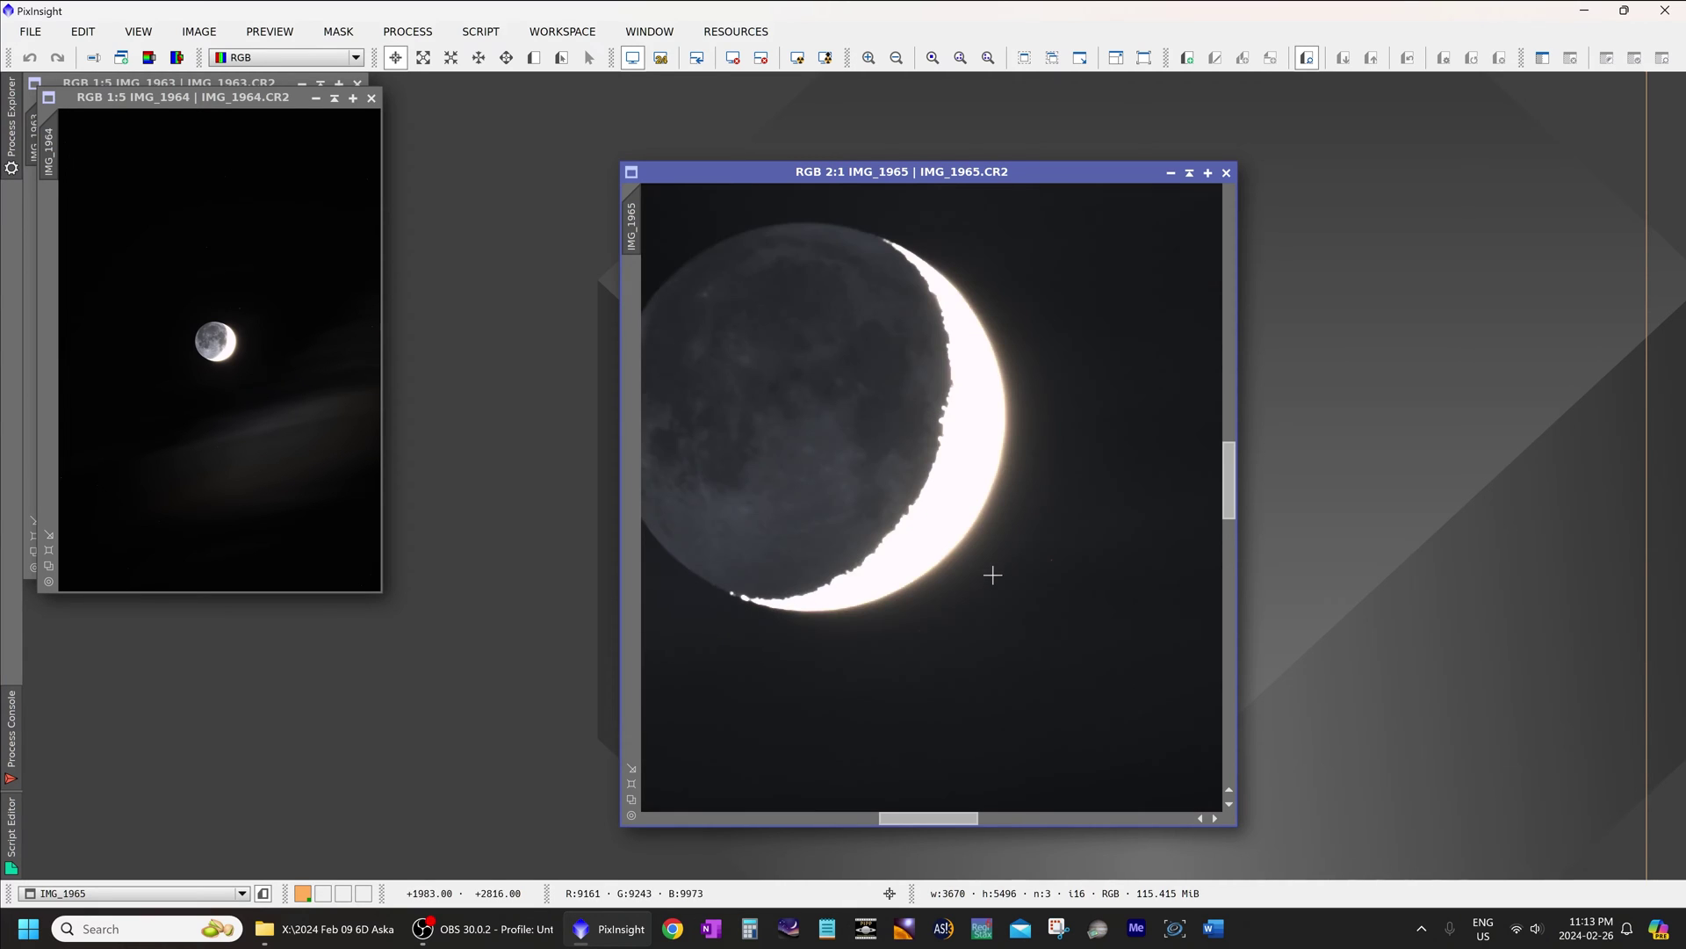
{"action": "left_click_drag", "start_coordinate": [926, 546], "coordinate": [972, 619]}
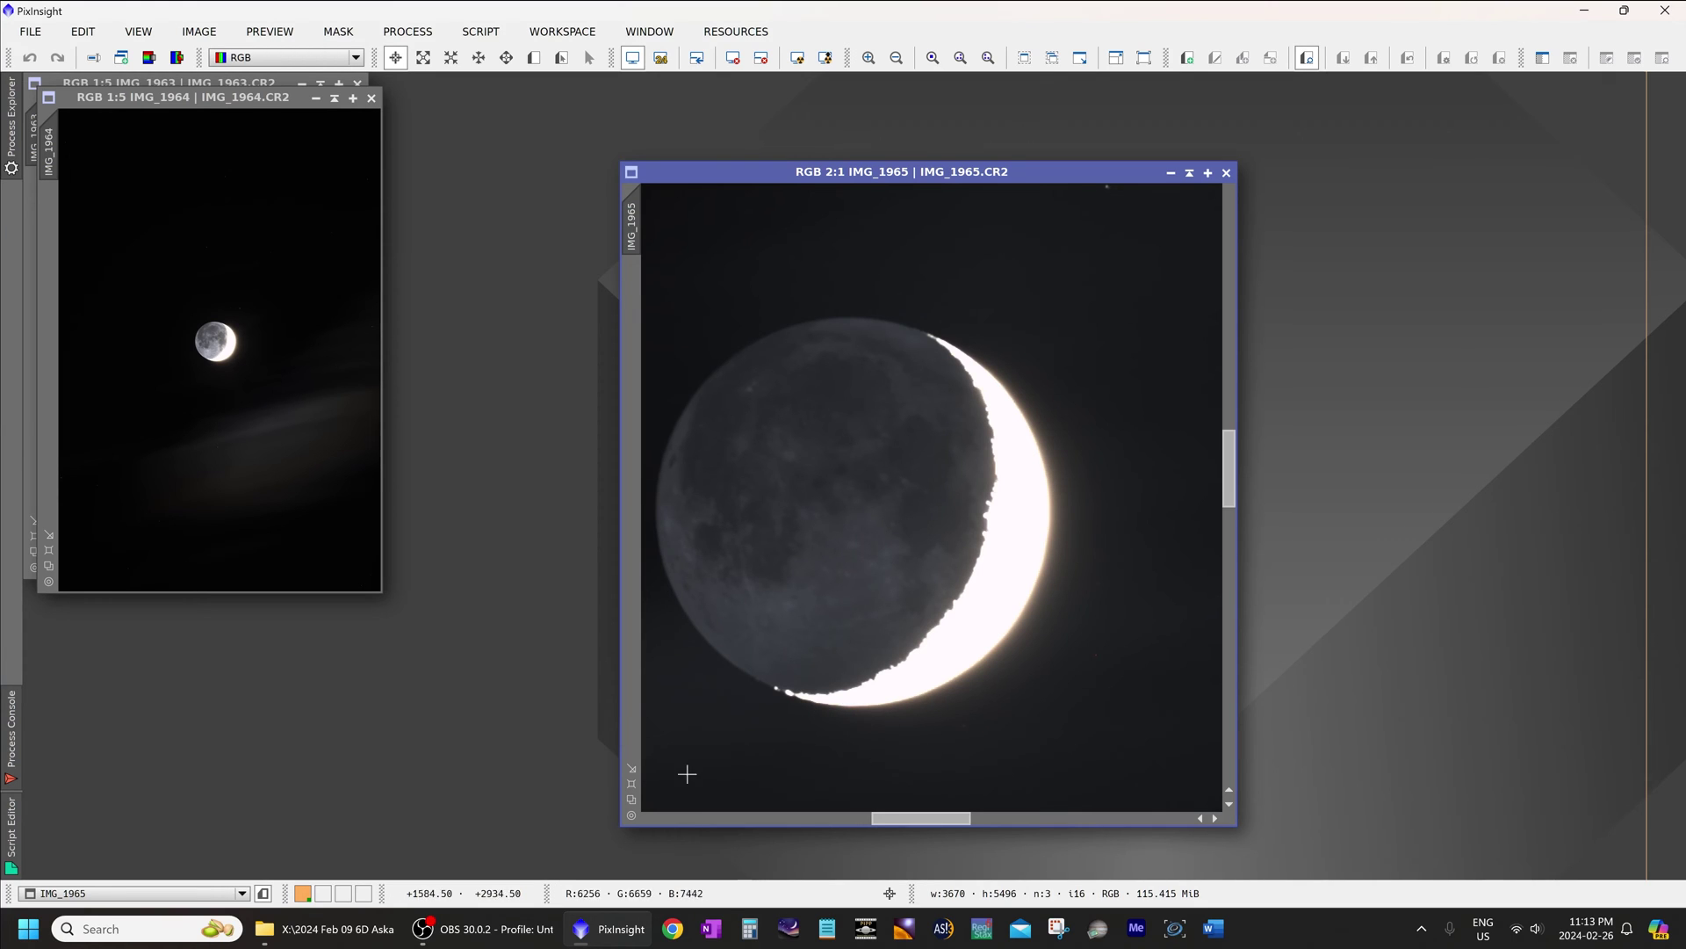
{"action": "left_click", "coordinate": [483, 929]}
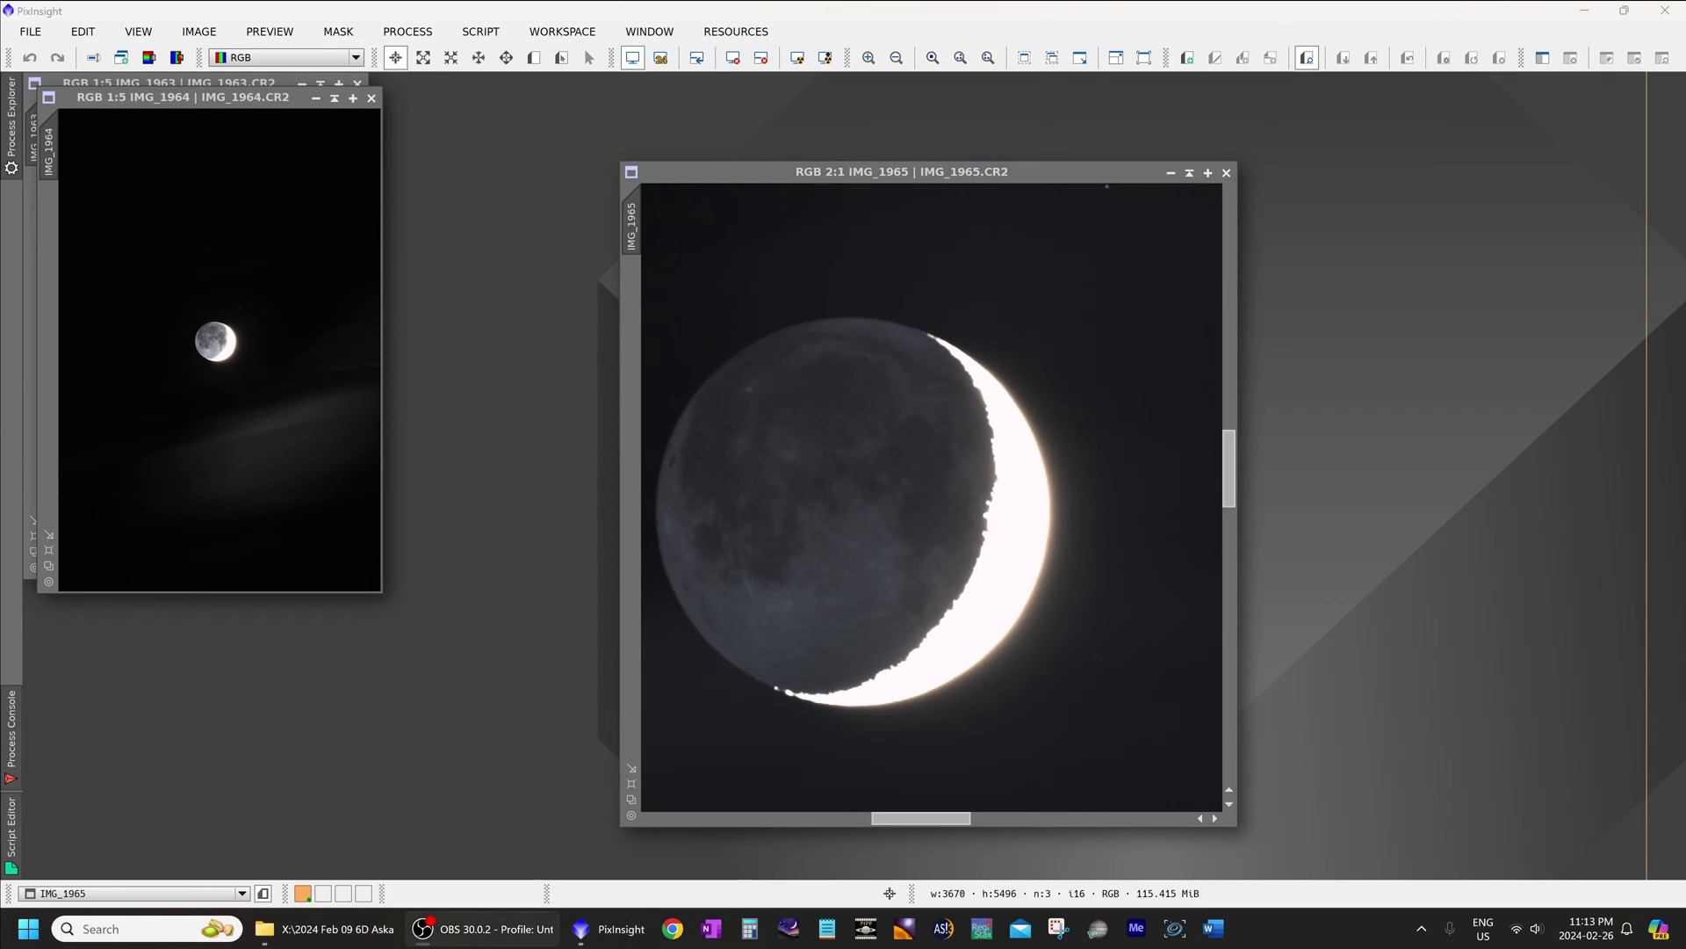
{"action": "key", "text": "alt+Tab"}
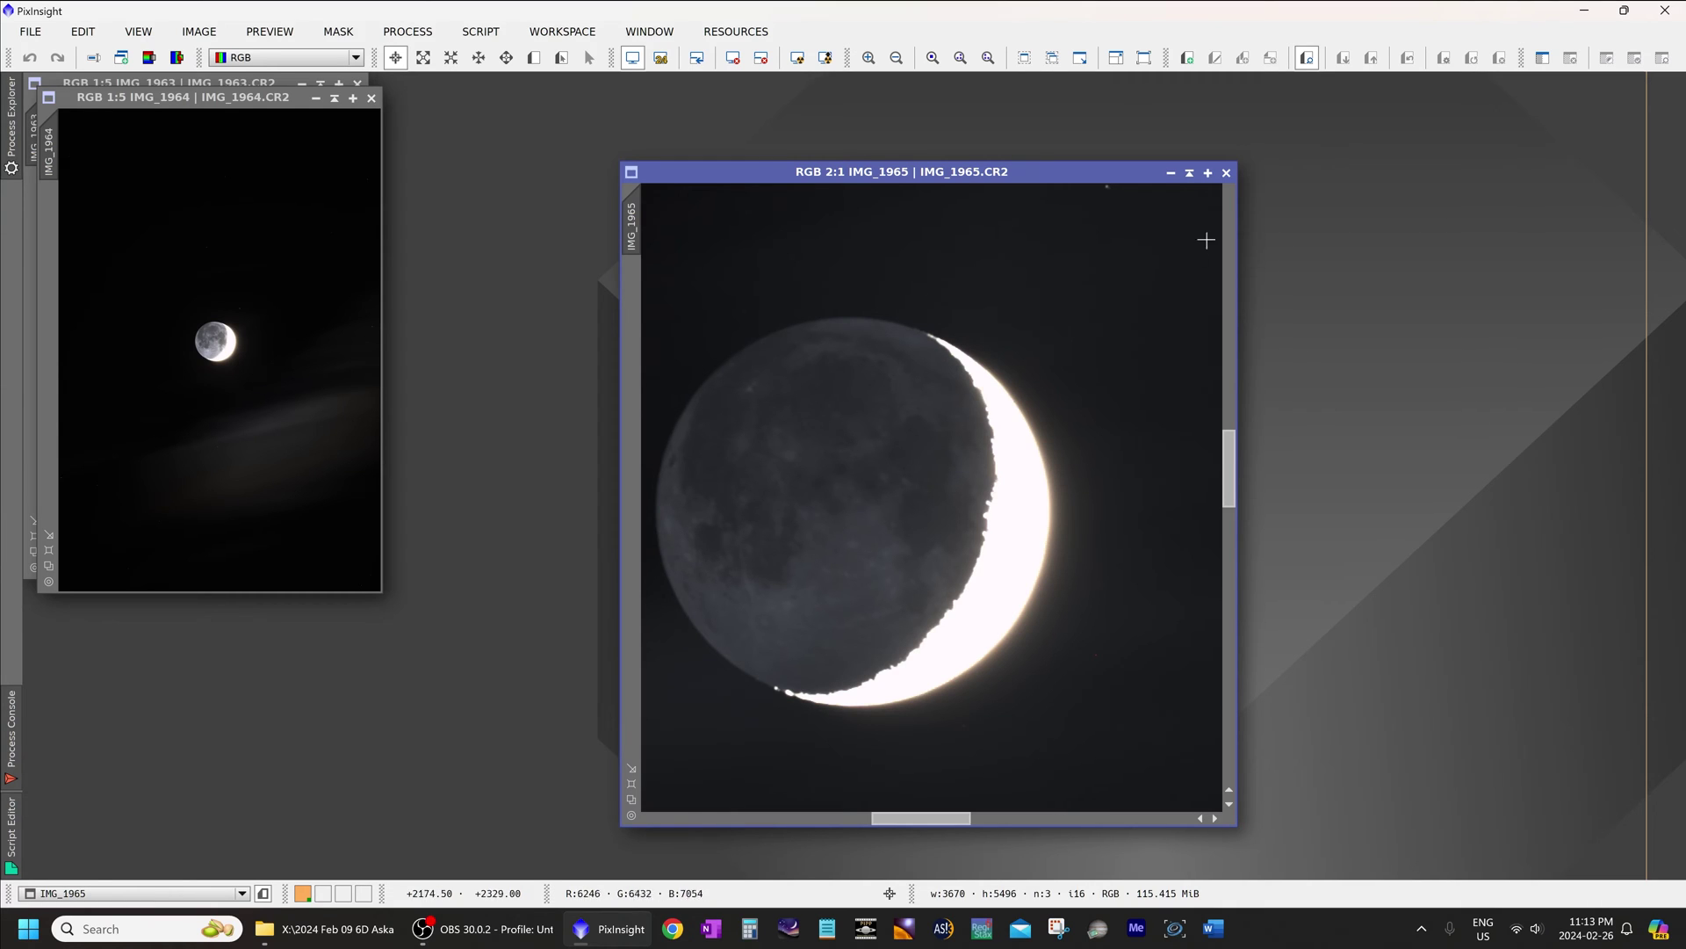
{"action": "left_click", "coordinate": [1226, 173]}
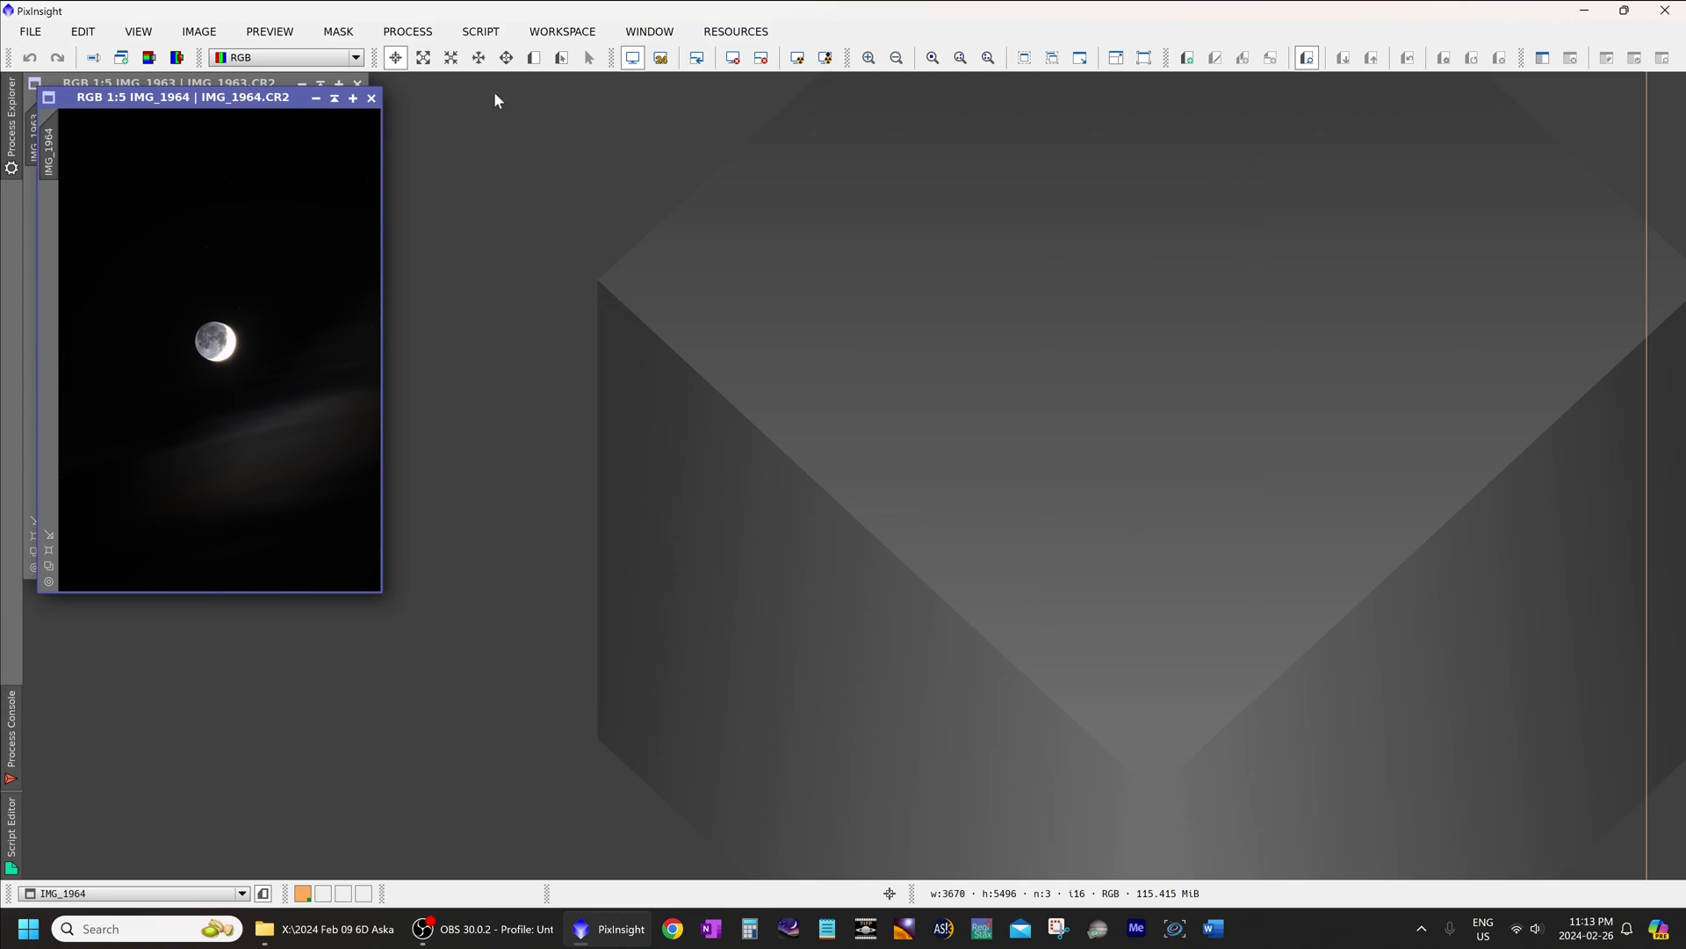
- Inspect the moon in IMG_1964 in a maximized window at 1:1 magnification, then close the image
{"action": "left_click_drag", "start_coordinate": [247, 100], "coordinate": [1040, 200]}
{"action": "double_click", "coordinate": [1040, 201]}
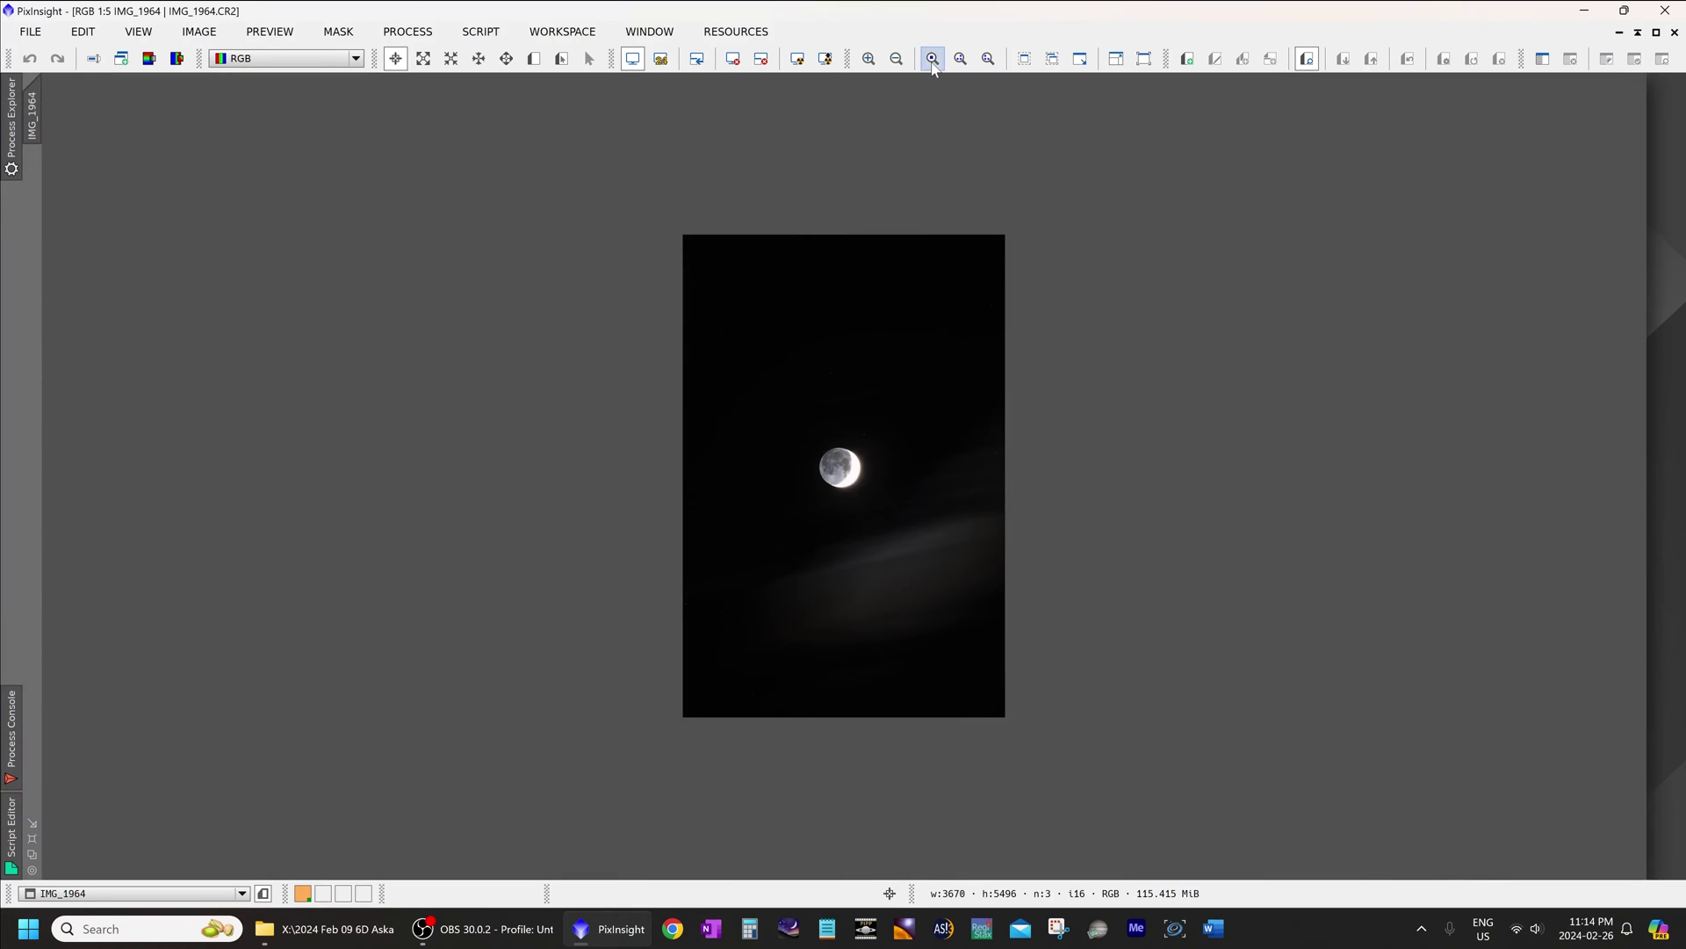
{"action": "left_click", "coordinate": [933, 58]}
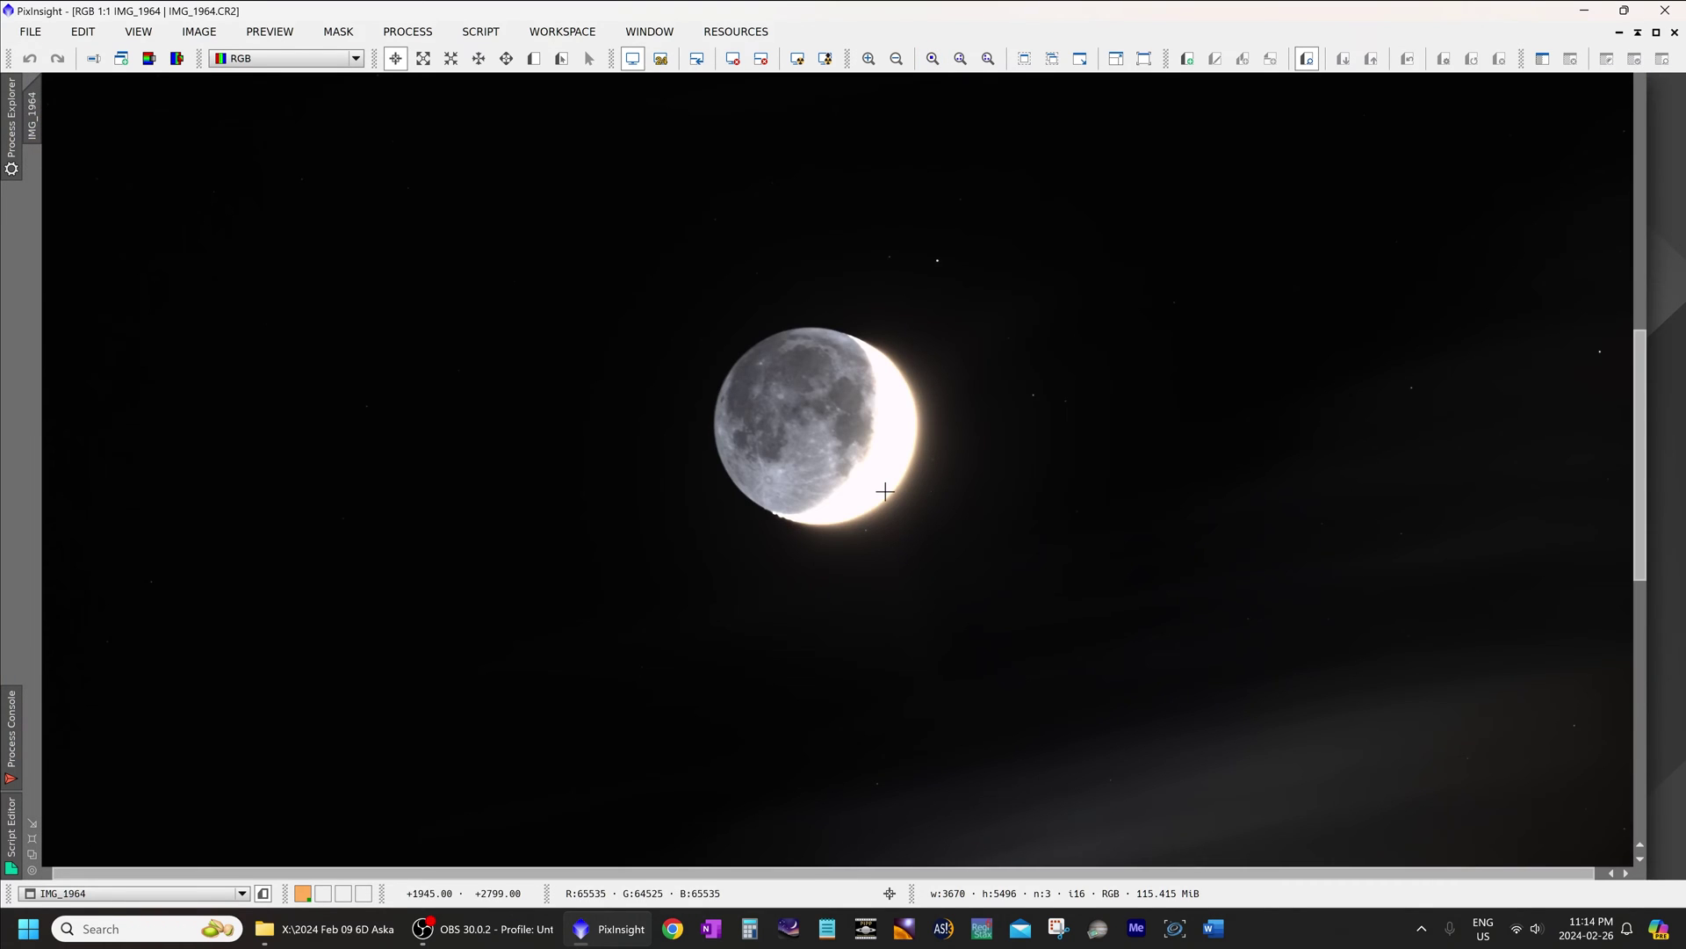
{"action": "left_click", "coordinate": [1675, 33]}
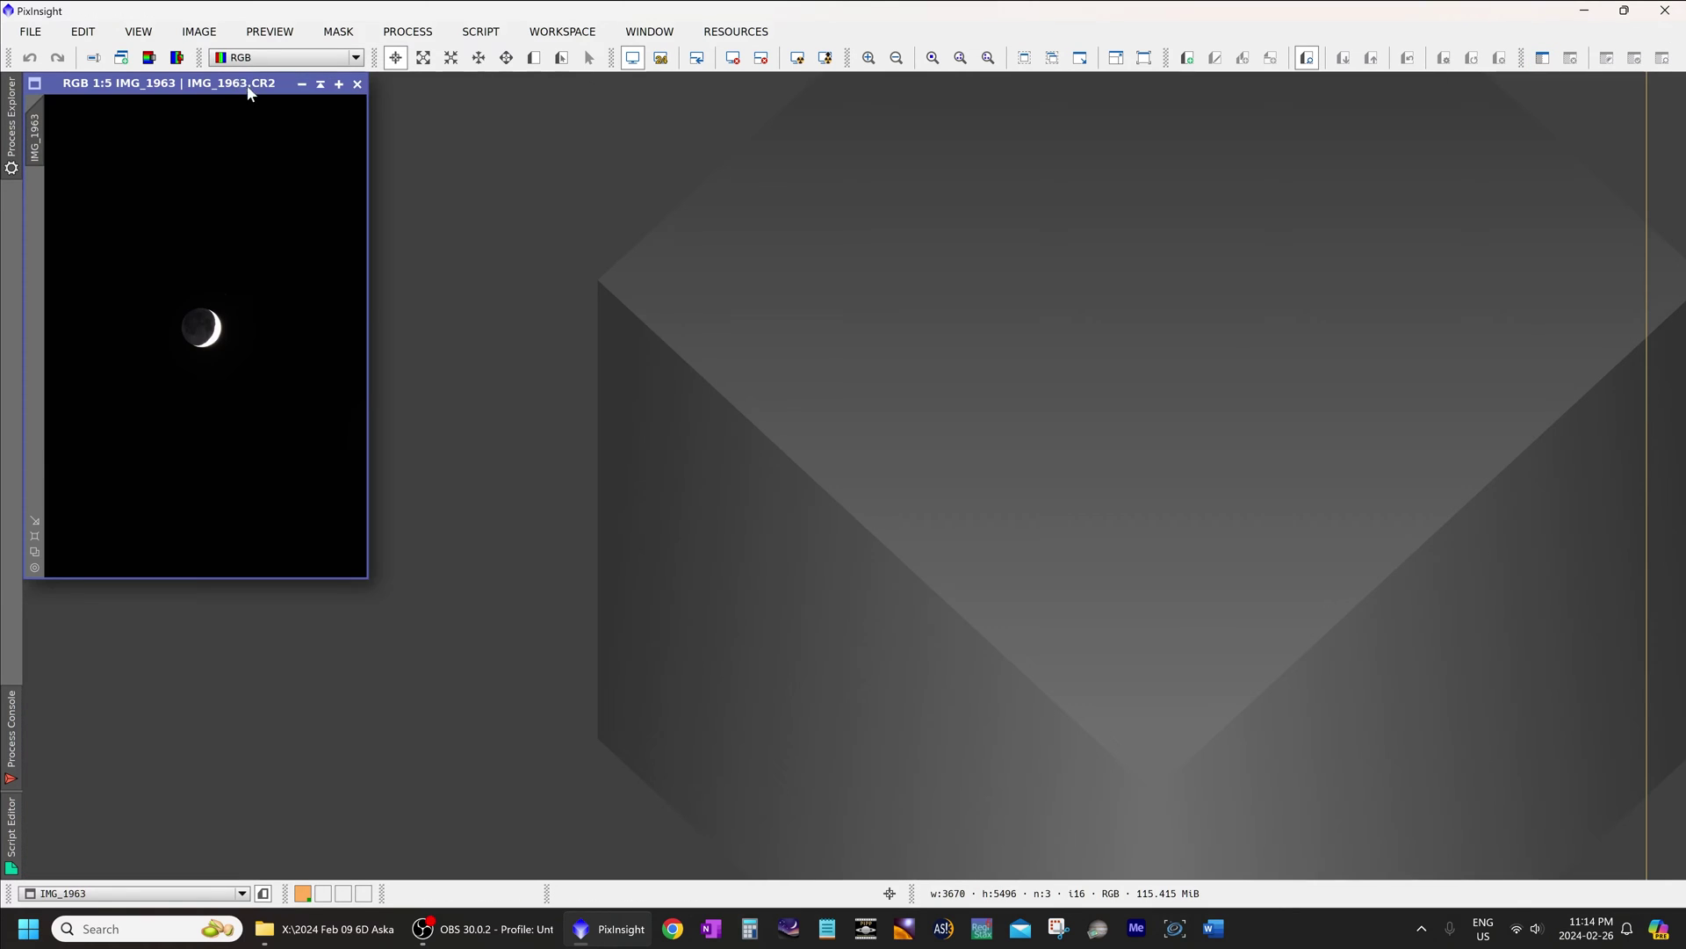
- Inspect the crescent and dark side of the moon in IMG_1963 up close, then close the image
{"action": "left_click_drag", "start_coordinate": [248, 93], "coordinate": [906, 206]}
{"action": "left_click", "coordinate": [987, 196]}
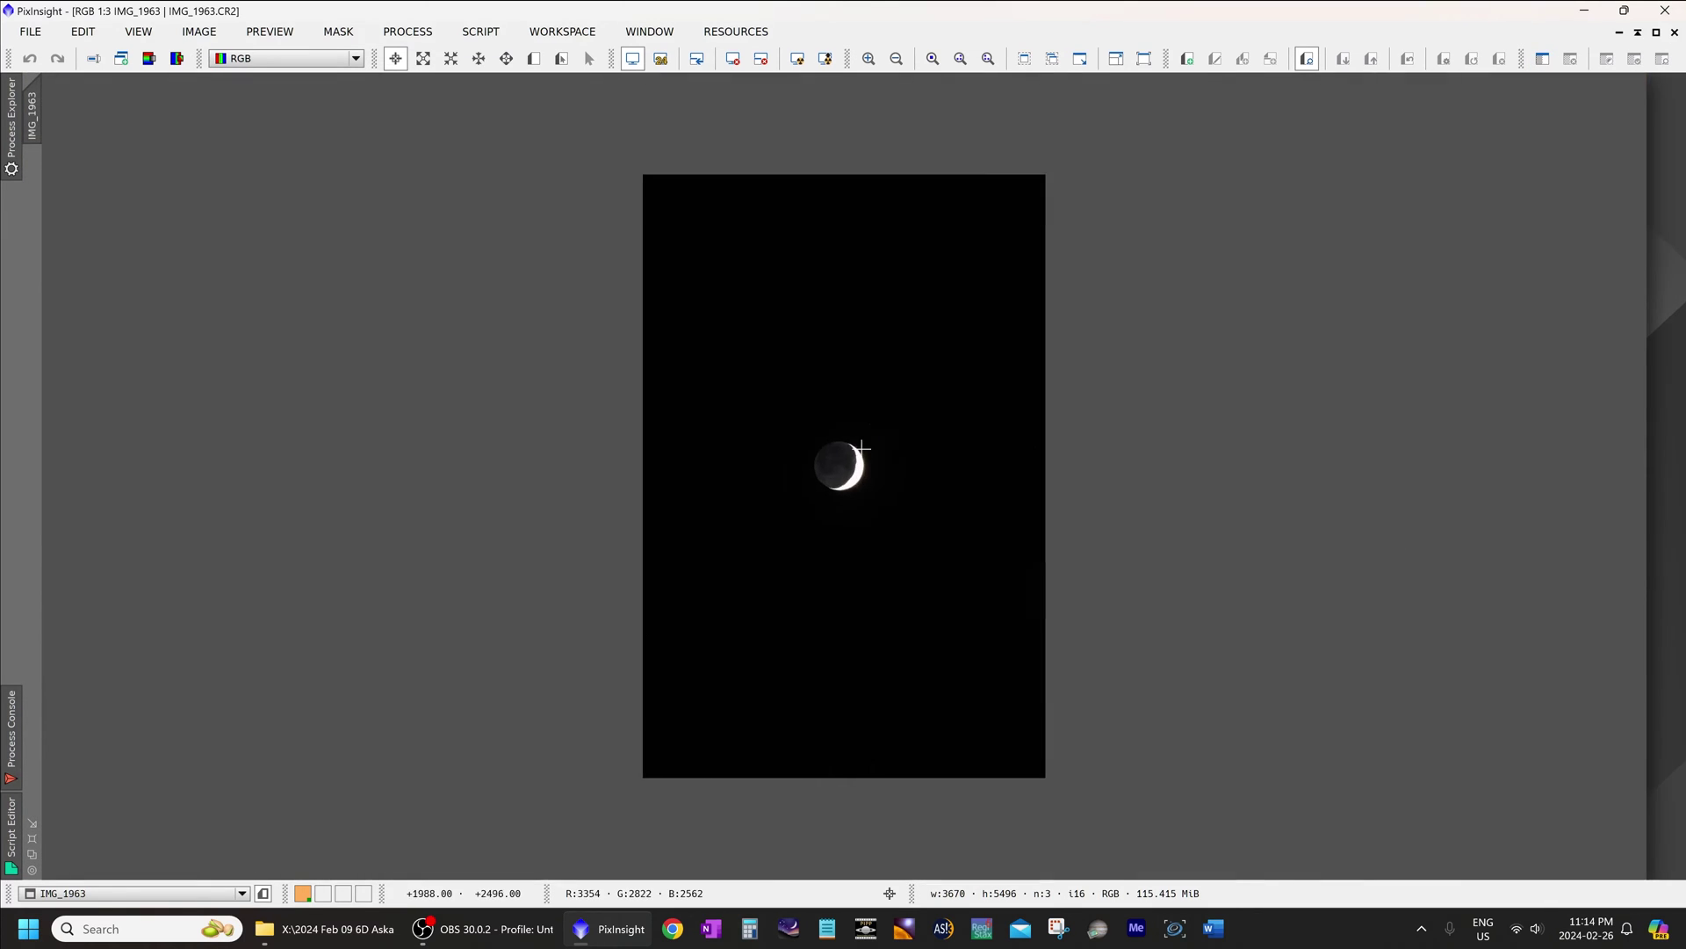
{"action": "scroll", "coordinate": [861, 448], "scroll_direction": "up", "scroll_amount": 2}
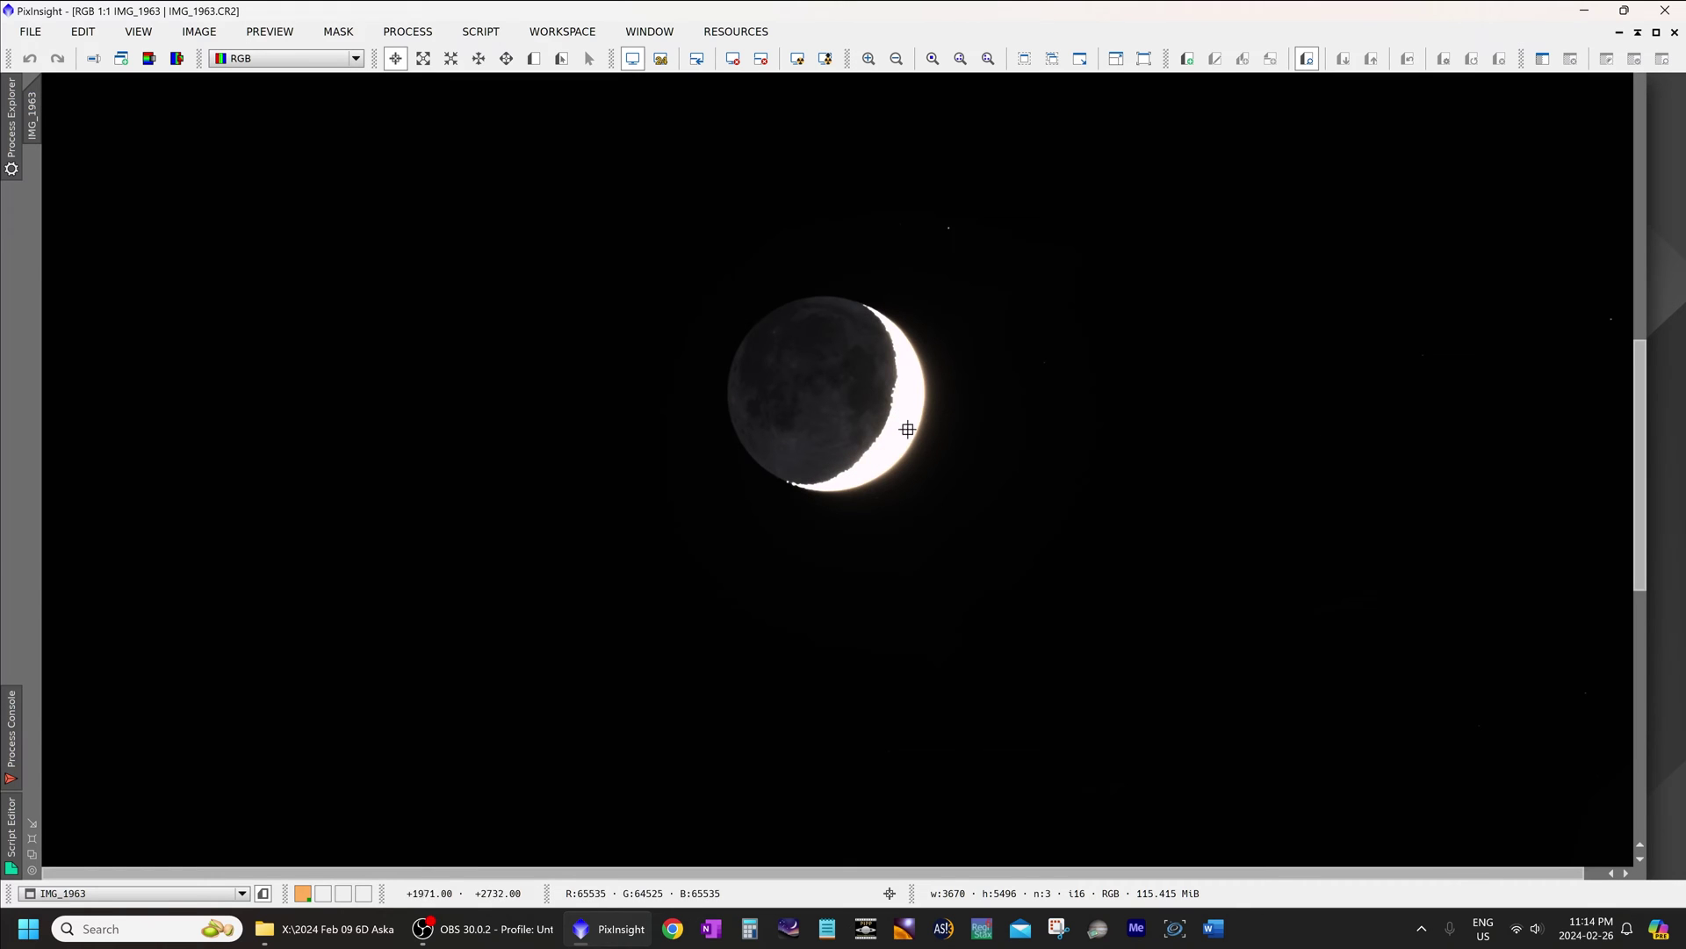
{"action": "scroll", "coordinate": [974, 496], "scroll_direction": "up", "scroll_amount": 2}
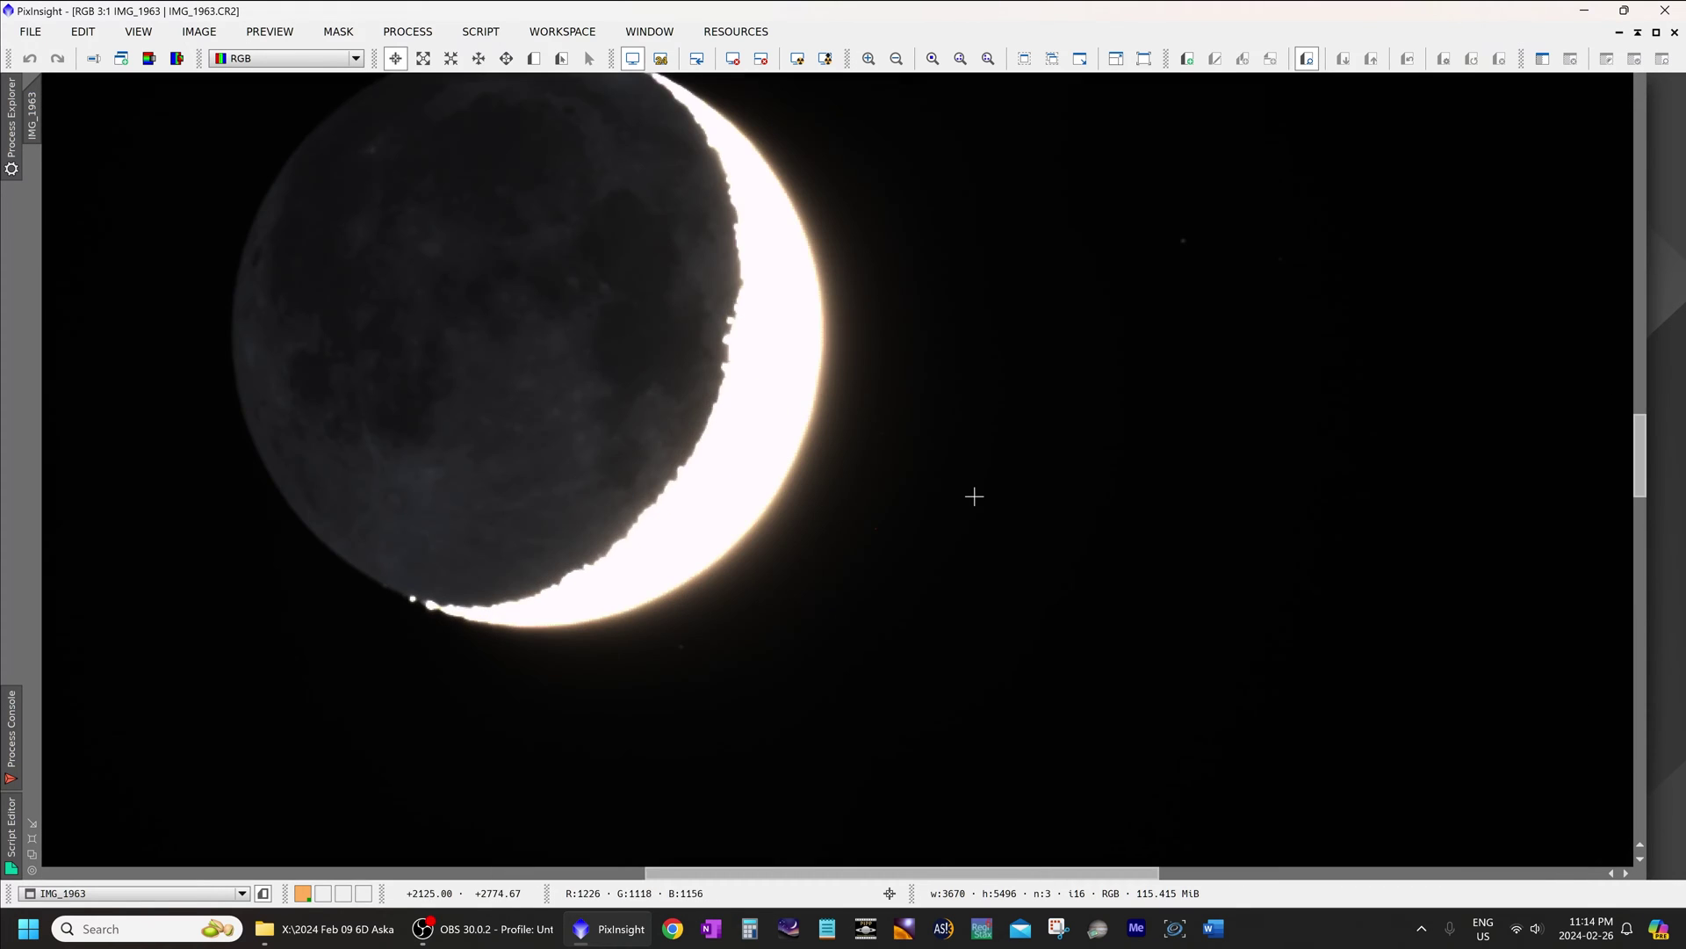
{"action": "scroll", "coordinate": [974, 496], "scroll_direction": "down", "scroll_amount": 1}
{"action": "left_click_drag", "start_coordinate": [933, 576], "coordinate": [874, 549]}
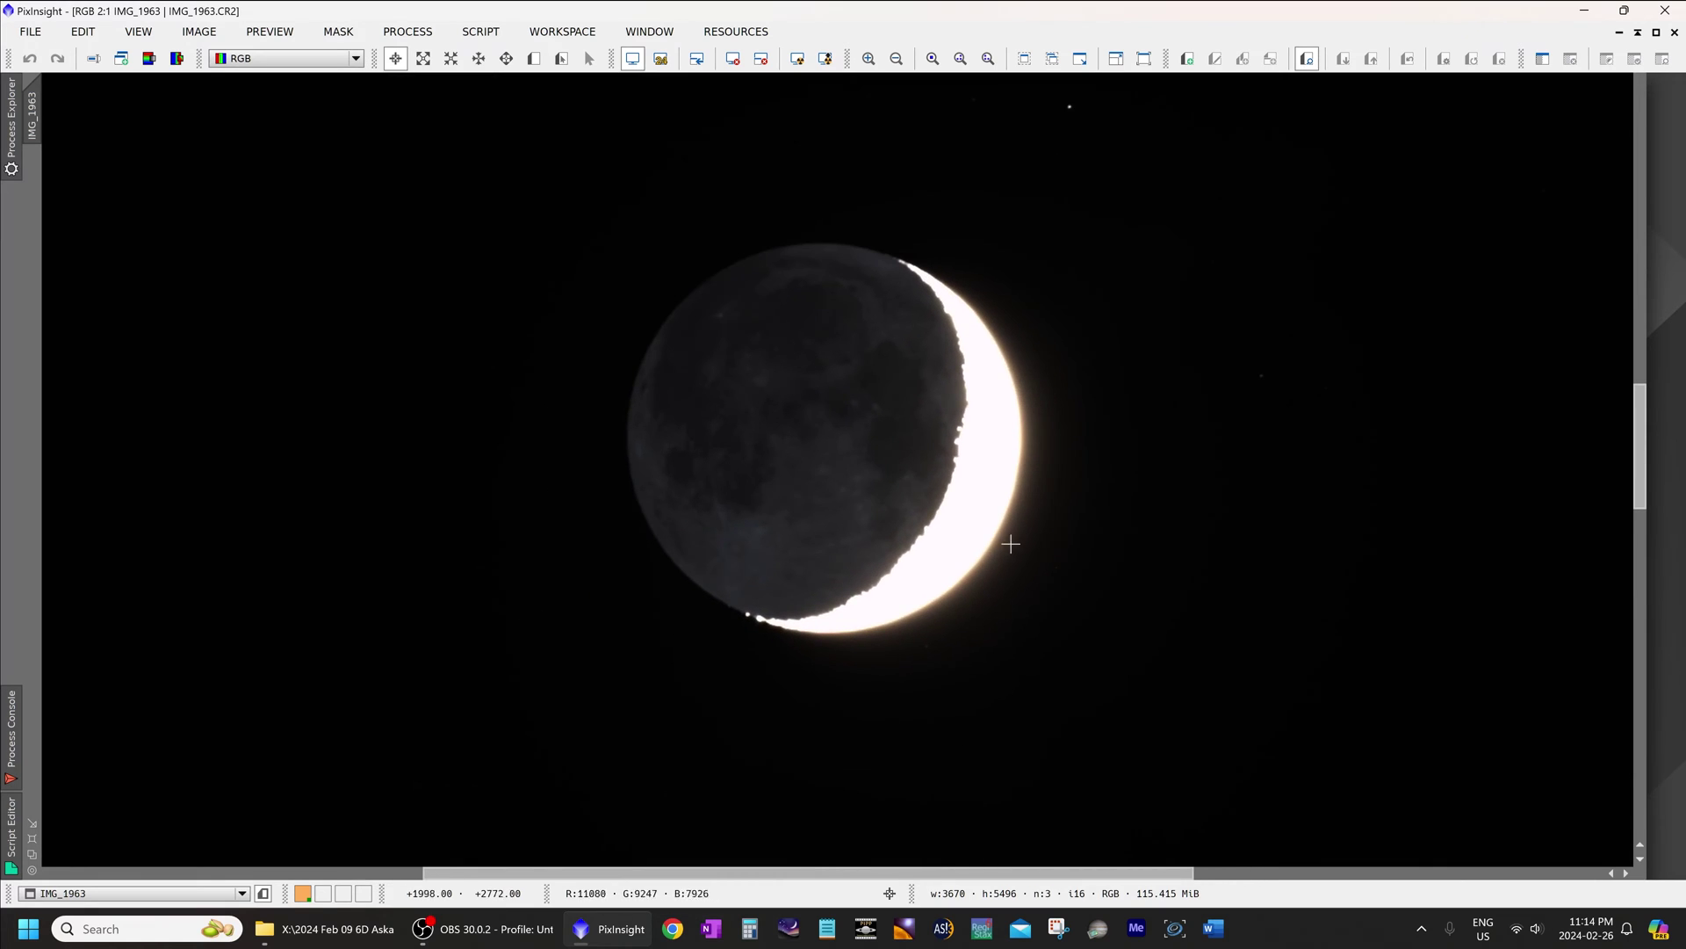
{"action": "left_click", "coordinate": [1675, 32]}
- Switch to File Explorer and open the M45 Lights folder inside Feb 10 test good
{"action": "left_click", "coordinate": [364, 928]}
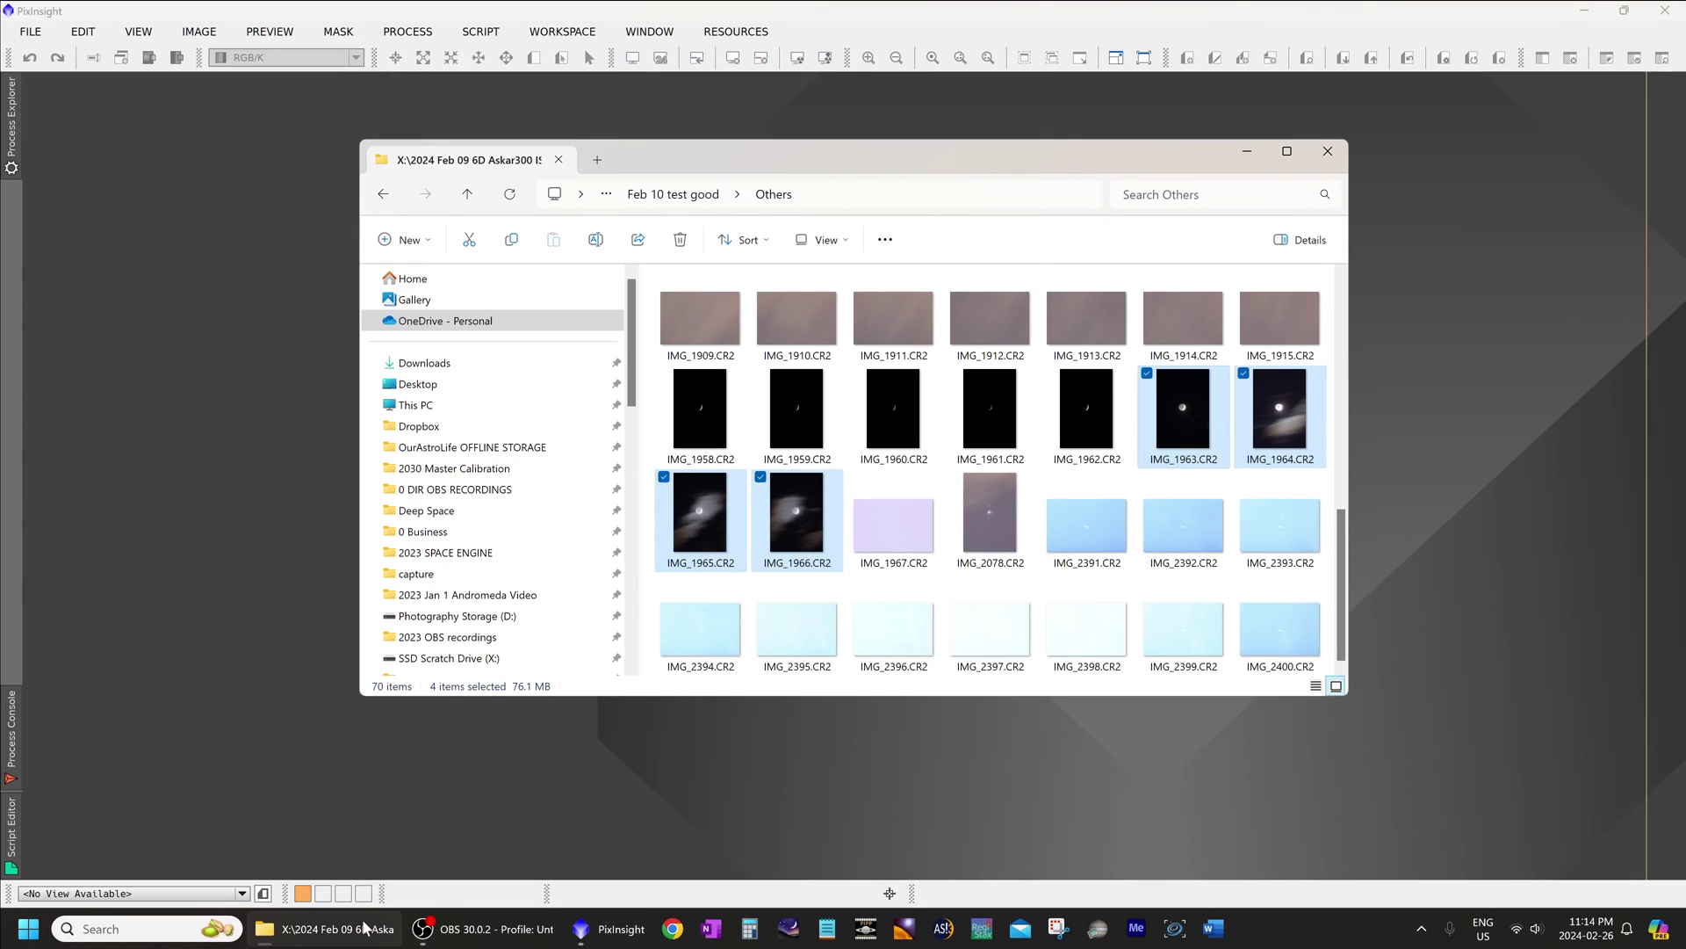
{"action": "scroll", "coordinate": [1110, 474], "scroll_direction": "up", "scroll_amount": 5}
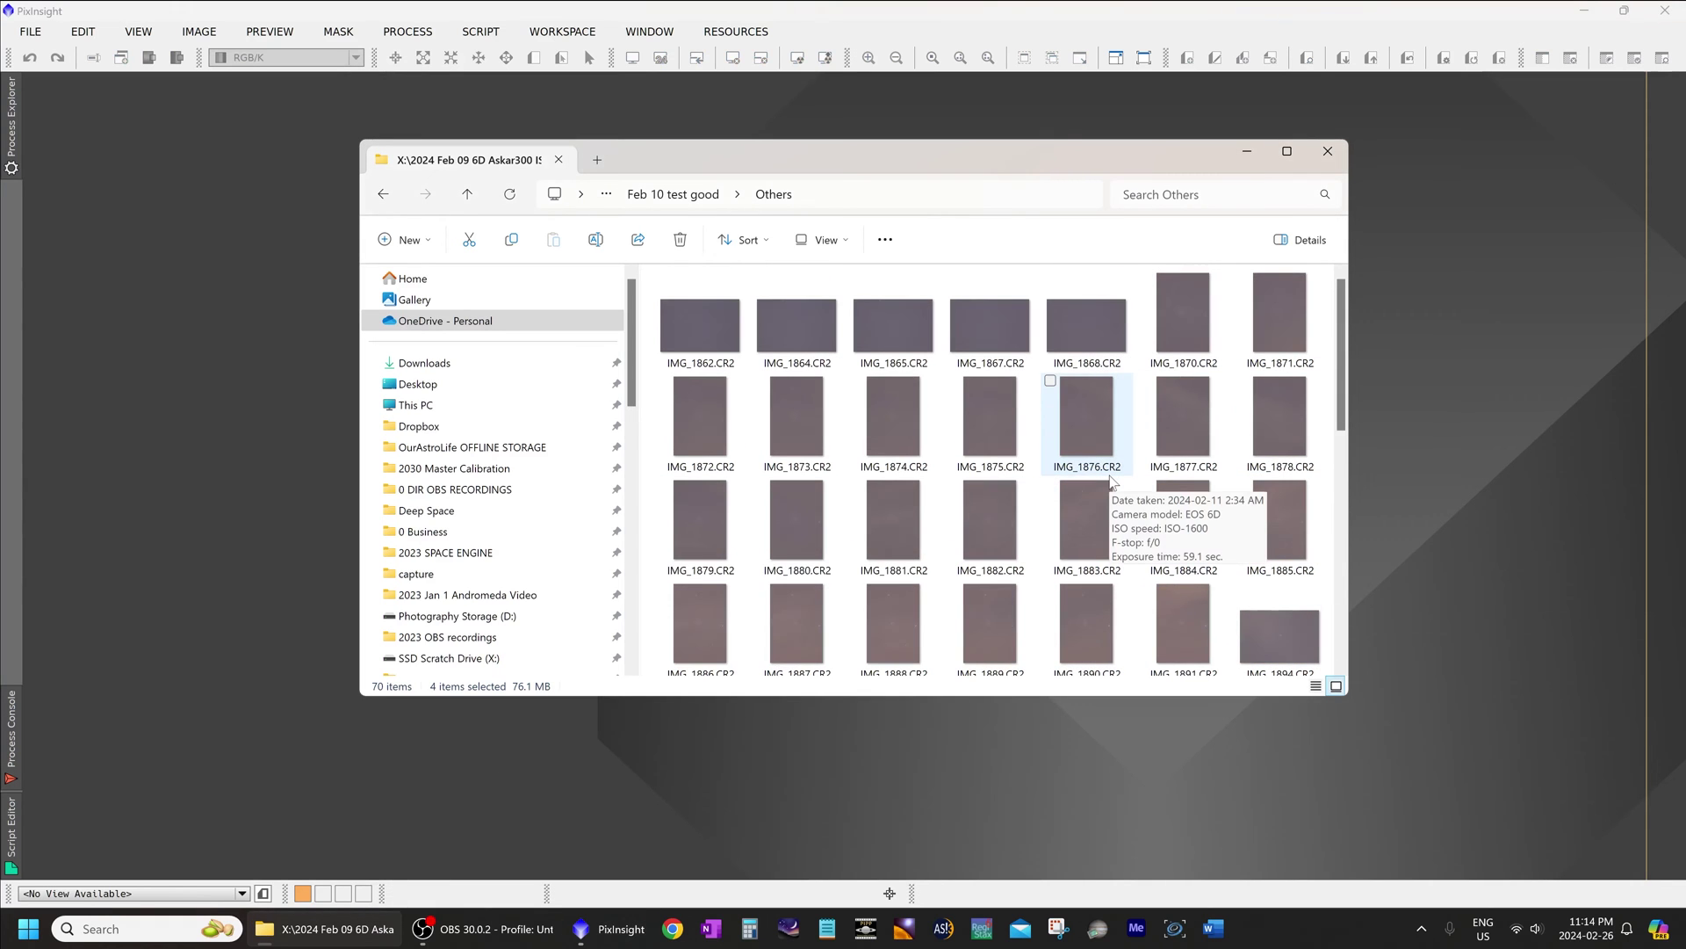
{"action": "left_click_drag", "start_coordinate": [995, 163], "coordinate": [1147, 284]}
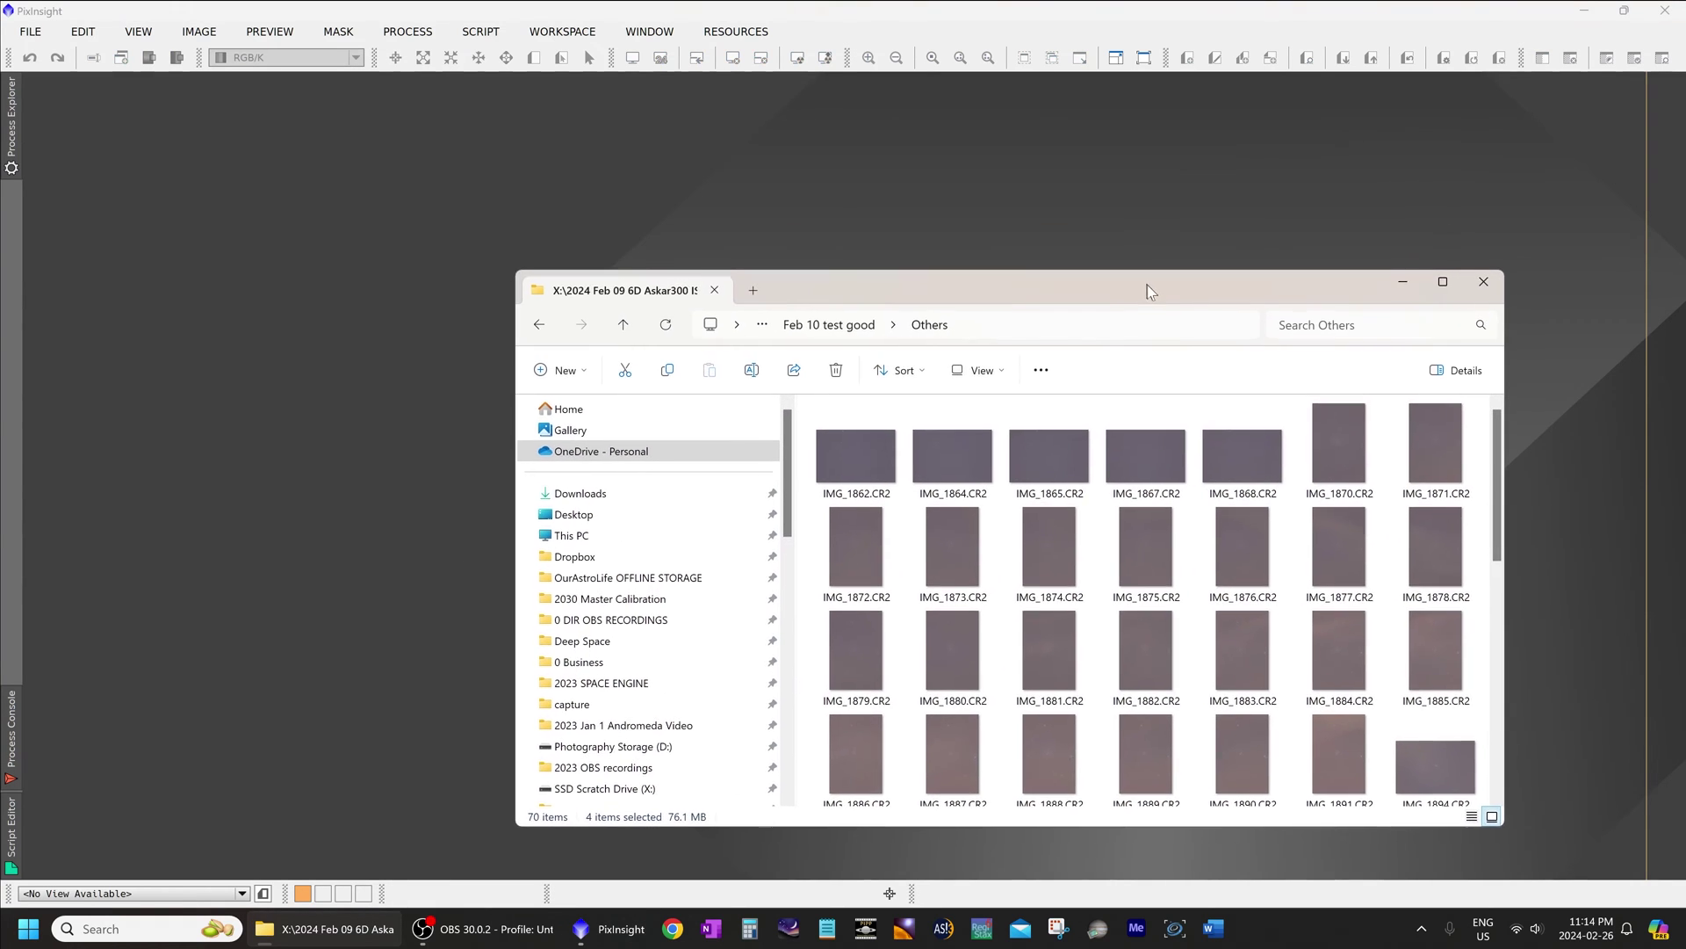
{"action": "left_click", "coordinate": [856, 325]}
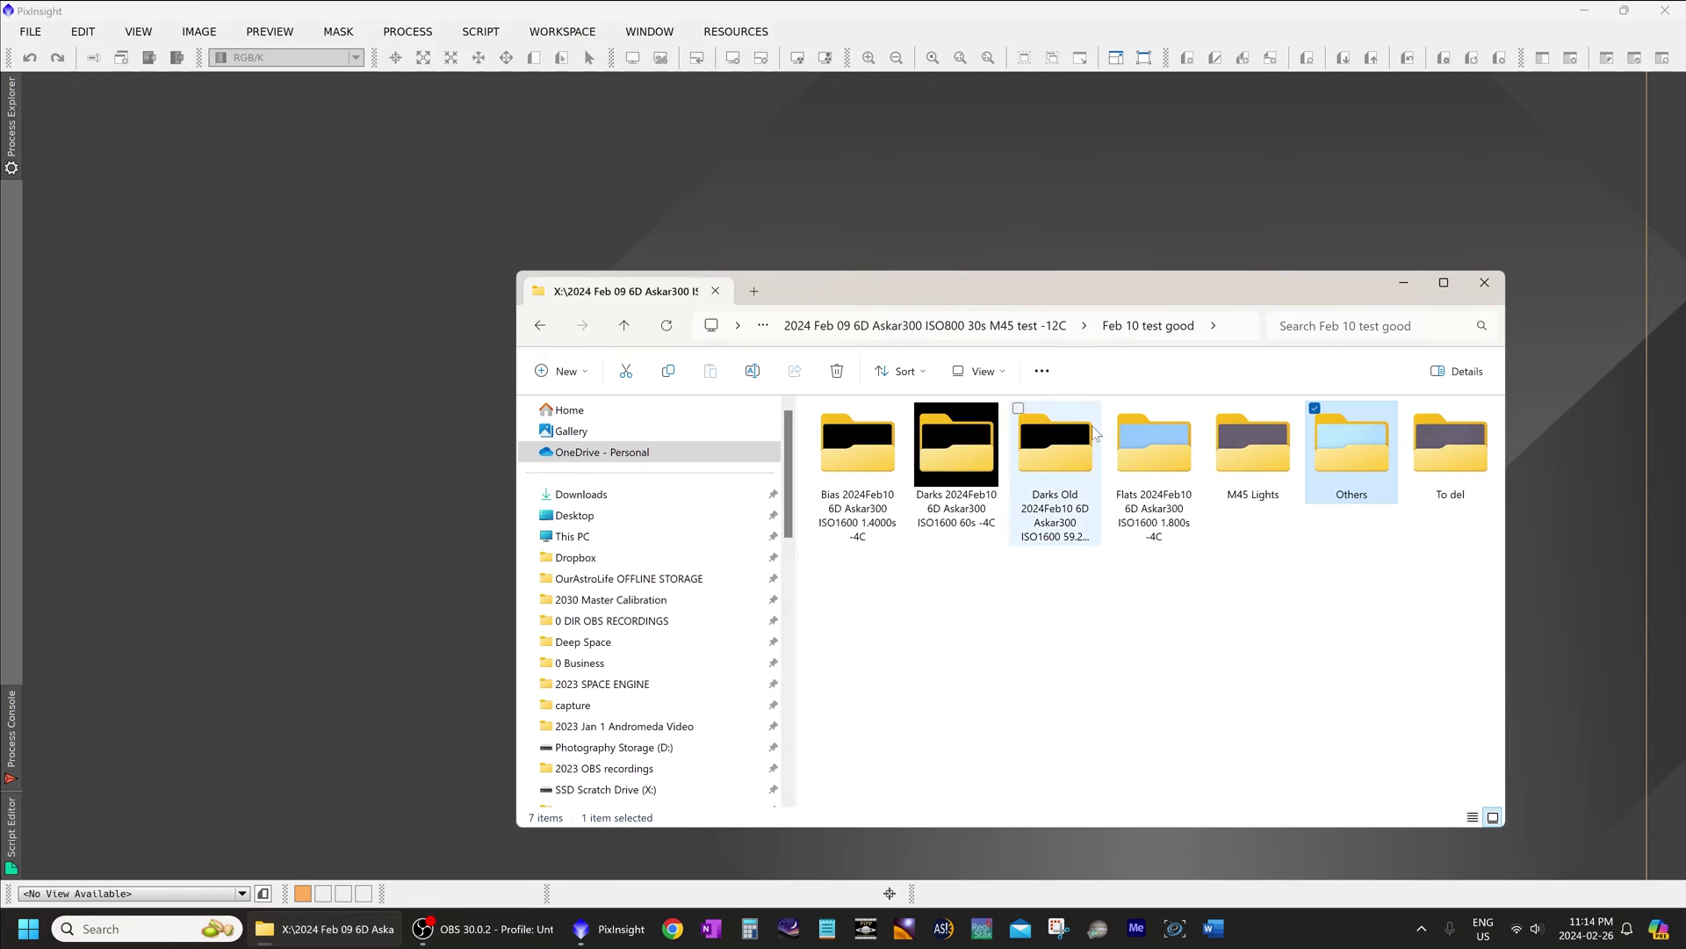
{"action": "double_click", "coordinate": [1230, 441]}
{"action": "left_click_drag", "start_coordinate": [1068, 284], "coordinate": [907, 185]}
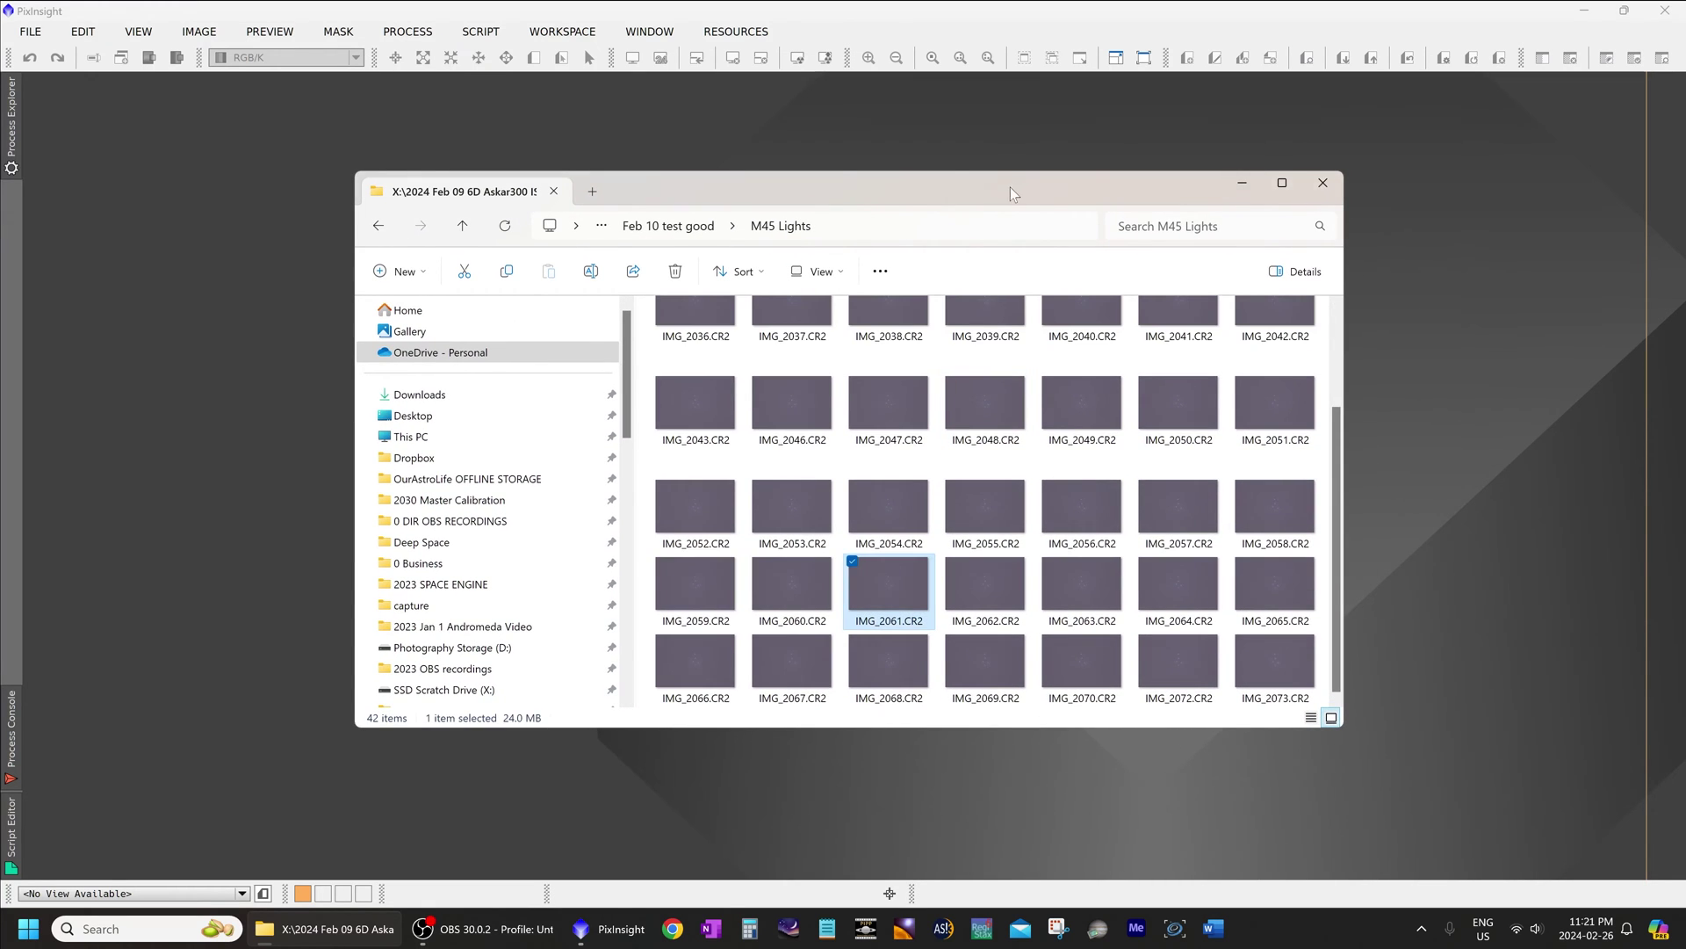
- Open IMG_2061.CR2 from the M45 Lights folder in PixInsight and auto-stretch its display in a maximized window
{"action": "left_click_drag", "start_coordinate": [1010, 187], "coordinate": [1119, 127]}
{"action": "left_click", "coordinate": [968, 433]}
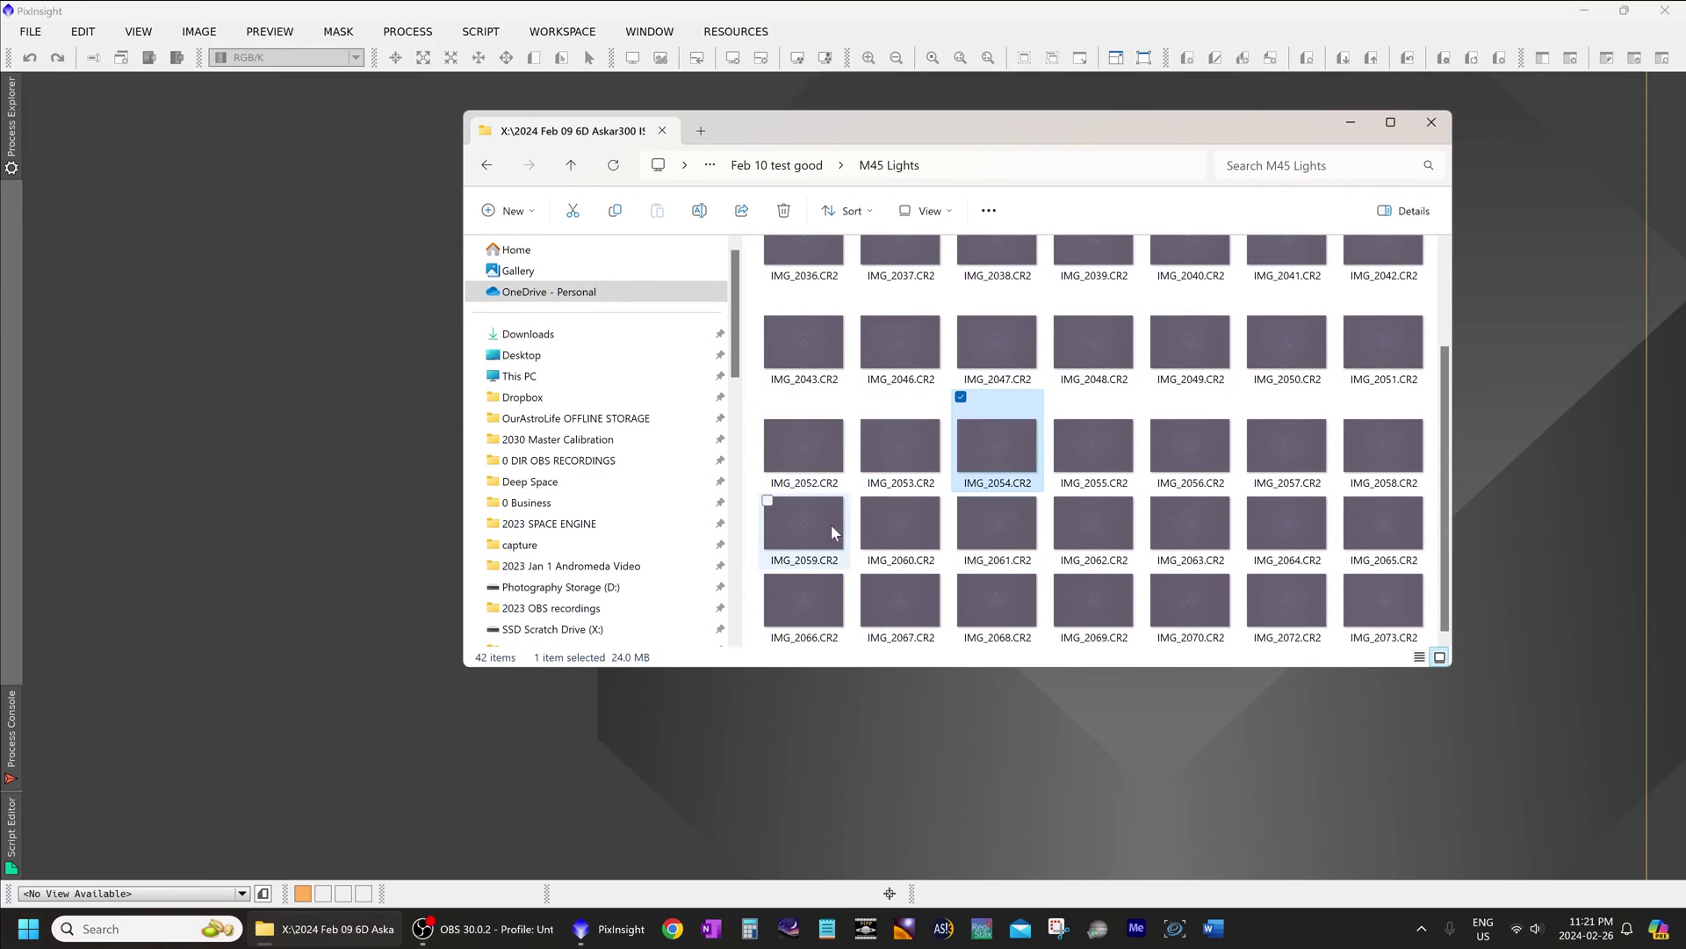
{"action": "left_click_drag", "start_coordinate": [997, 527], "coordinate": [508, 721]}
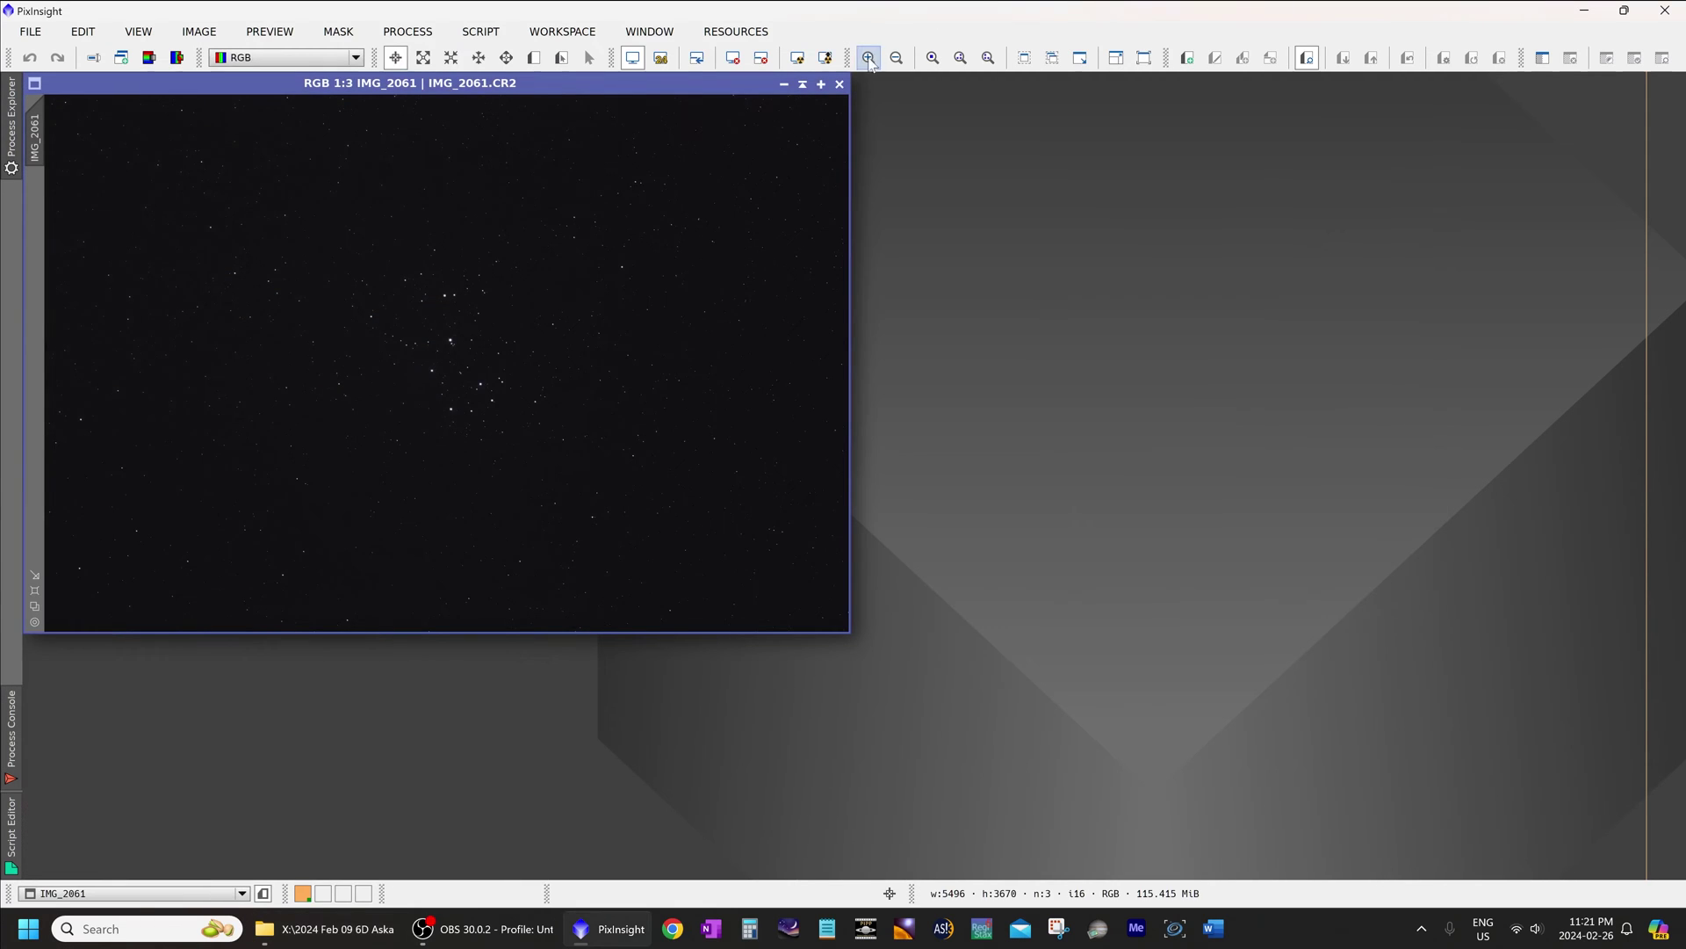
{"action": "left_click", "coordinate": [821, 86]}
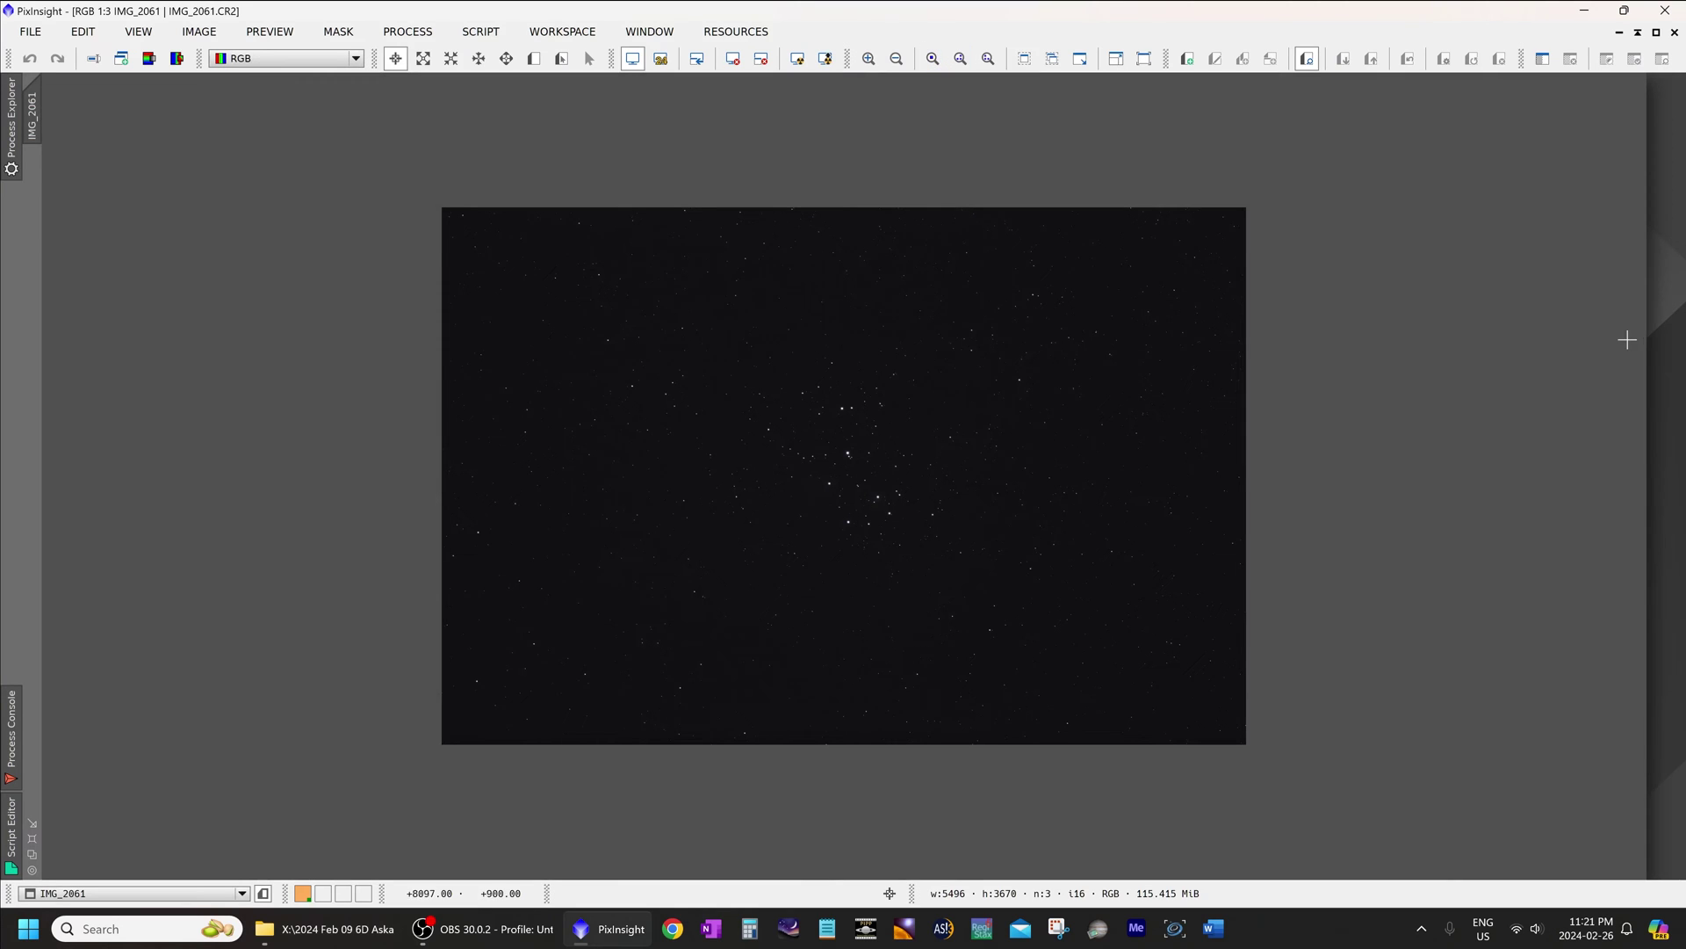
{"action": "left_click", "coordinate": [798, 59]}
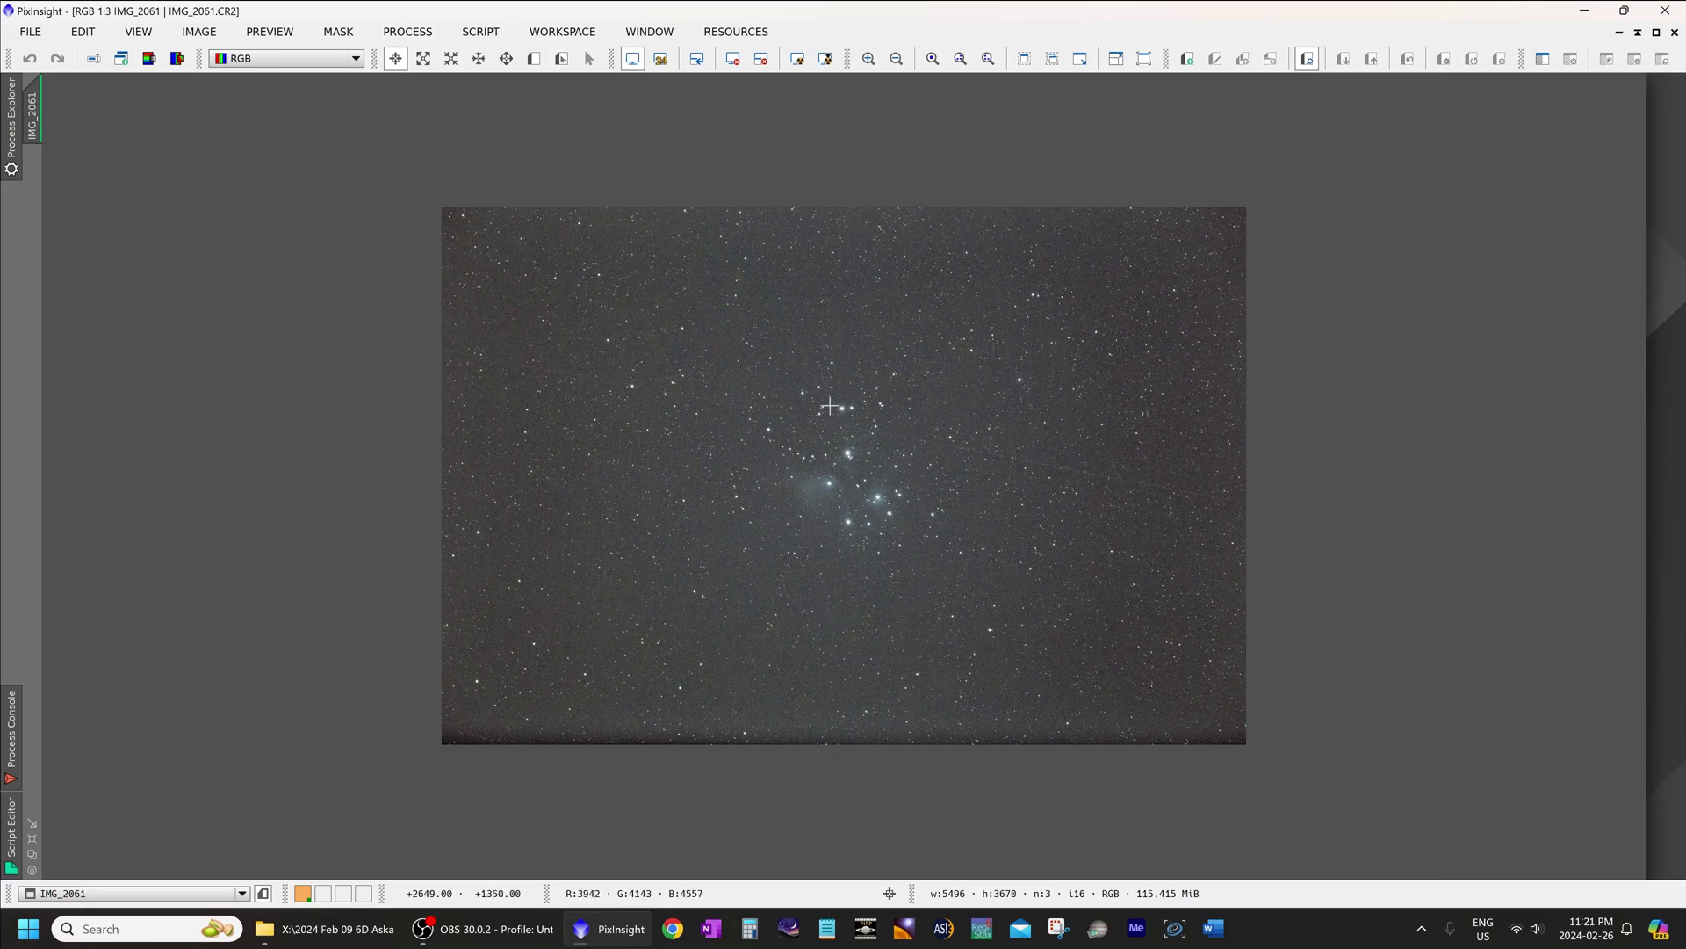
- Examine the Pleiades, the star shapes in the corners and the dark lower edge of IMG_2061 at 1:1
{"action": "scroll", "coordinate": [853, 463], "scroll_direction": "up", "scroll_amount": 1}
{"action": "scroll", "coordinate": [852, 463], "scroll_direction": "up", "scroll_amount": 1}
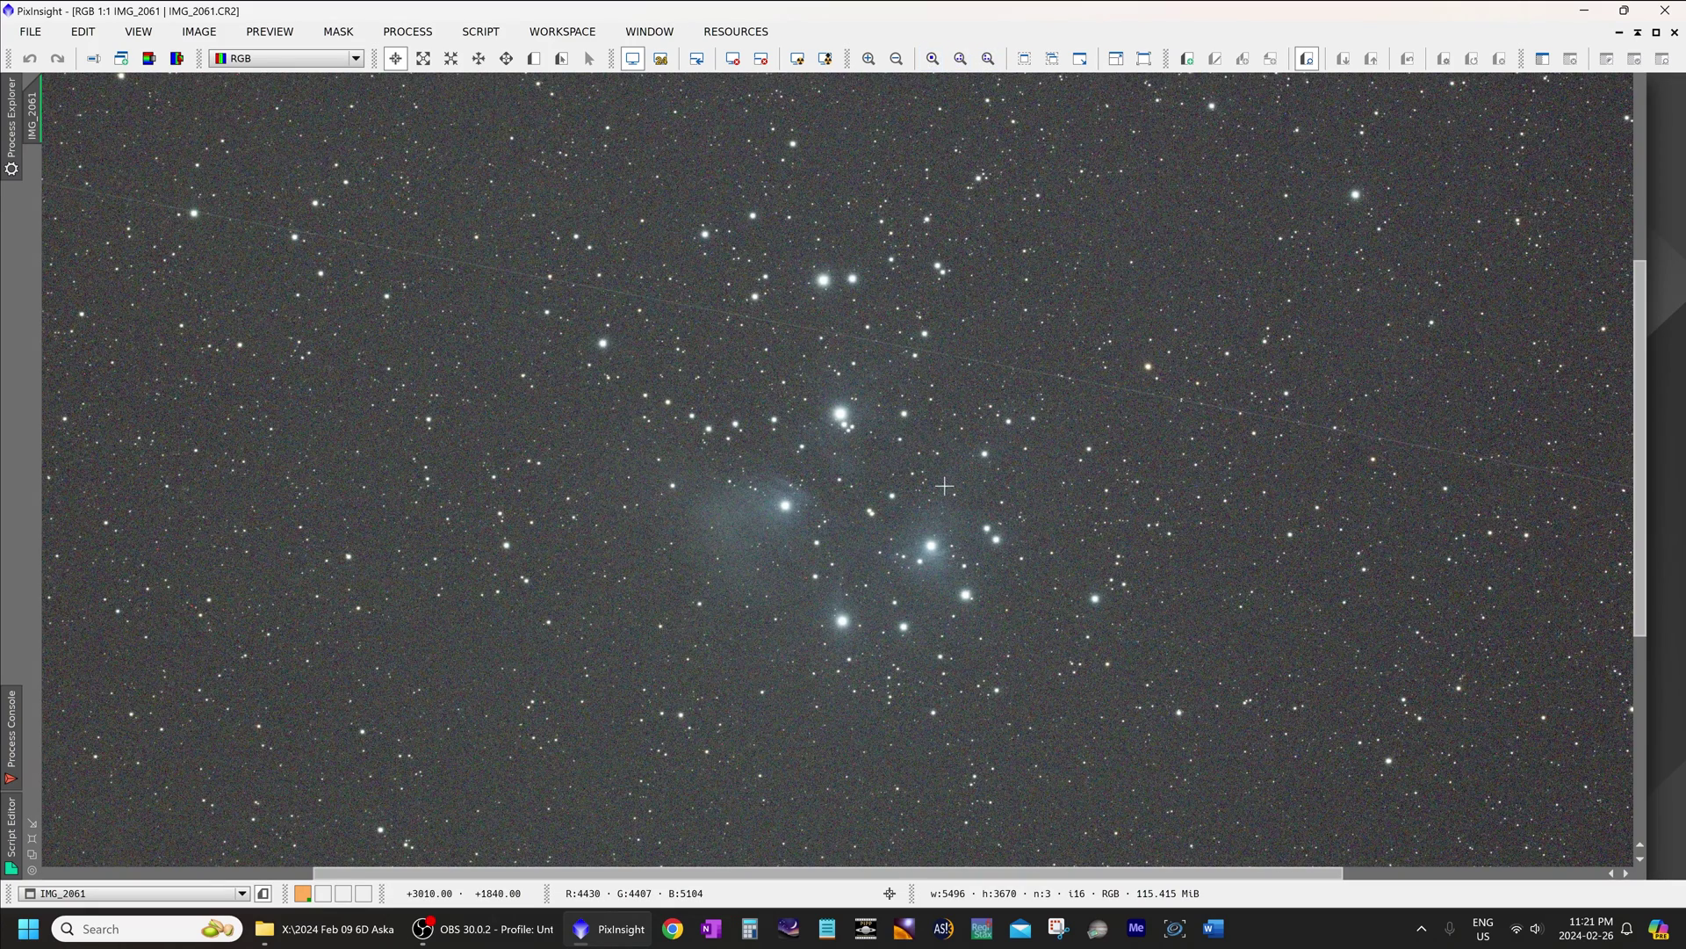
{"action": "left_click_drag", "start_coordinate": [944, 485], "coordinate": [886, 498]}
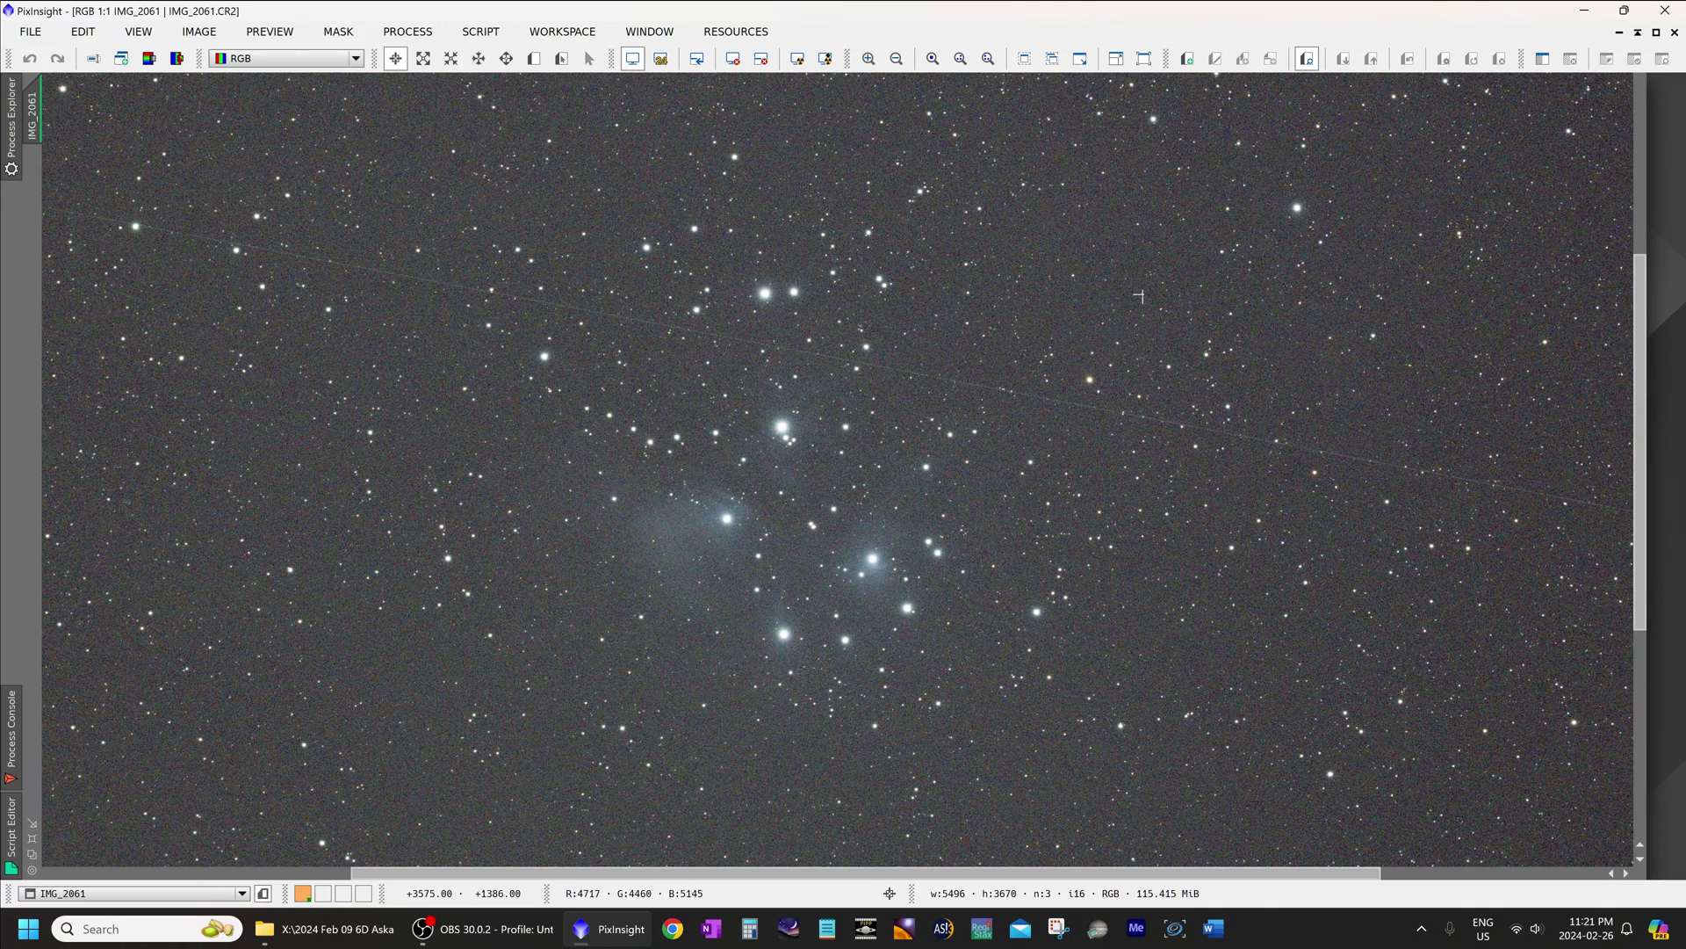
{"action": "left_click_drag", "start_coordinate": [827, 326], "coordinate": [484, 707]}
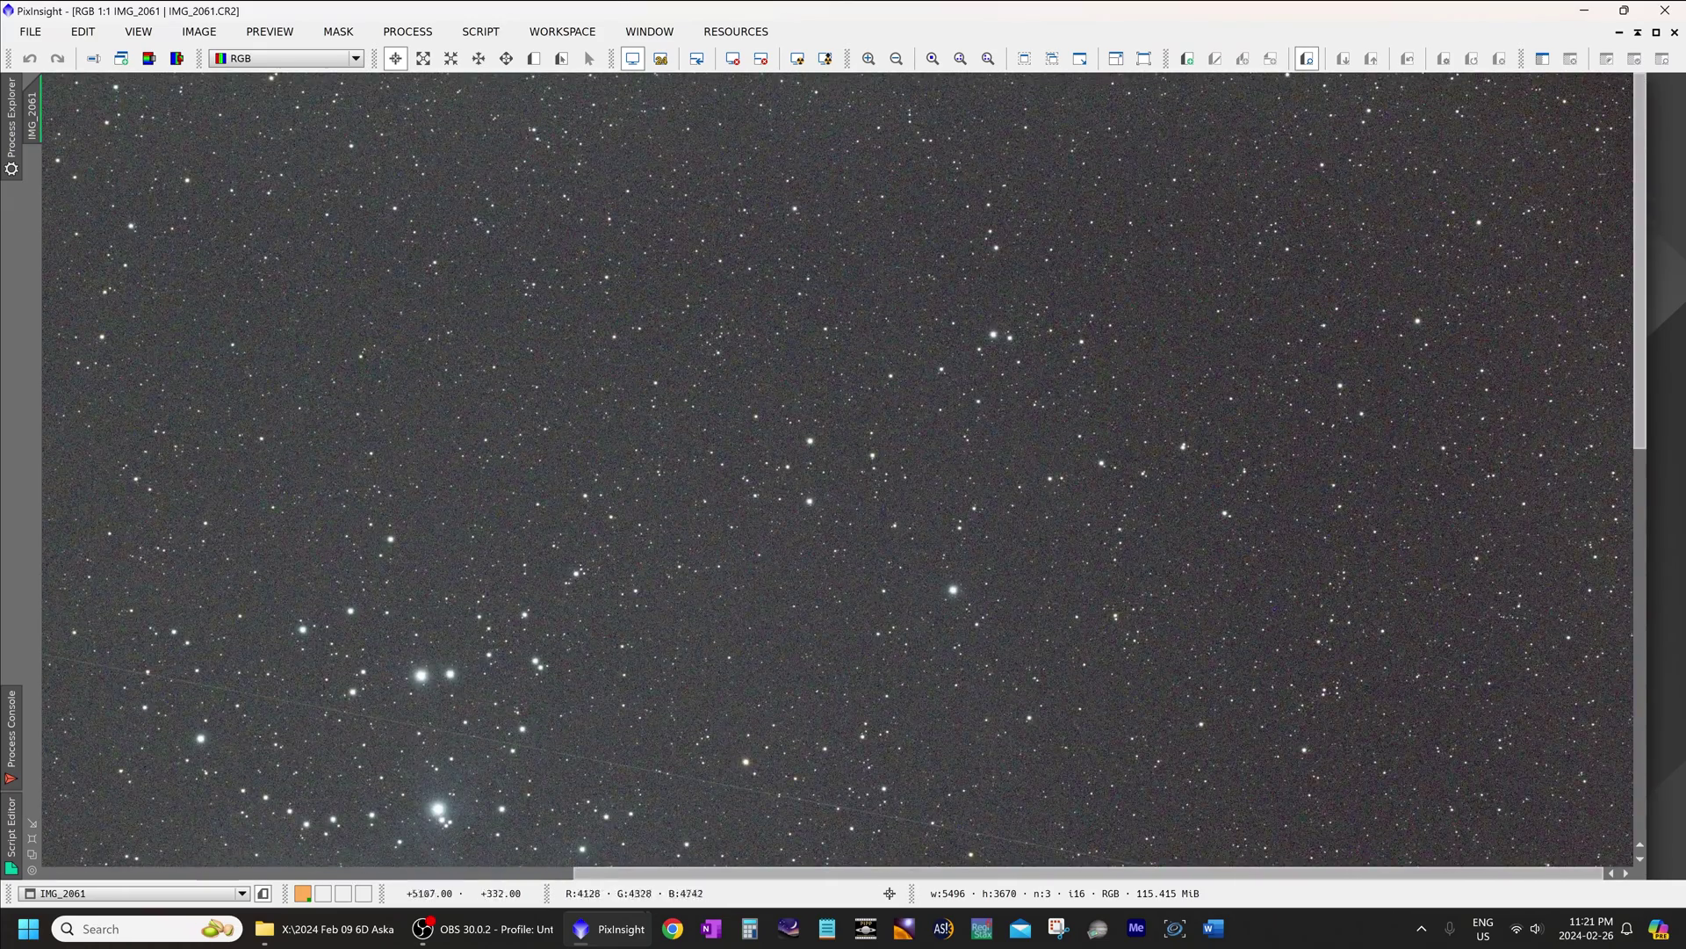
{"action": "left_click_drag", "start_coordinate": [1642, 103], "coordinate": [1594, 492]}
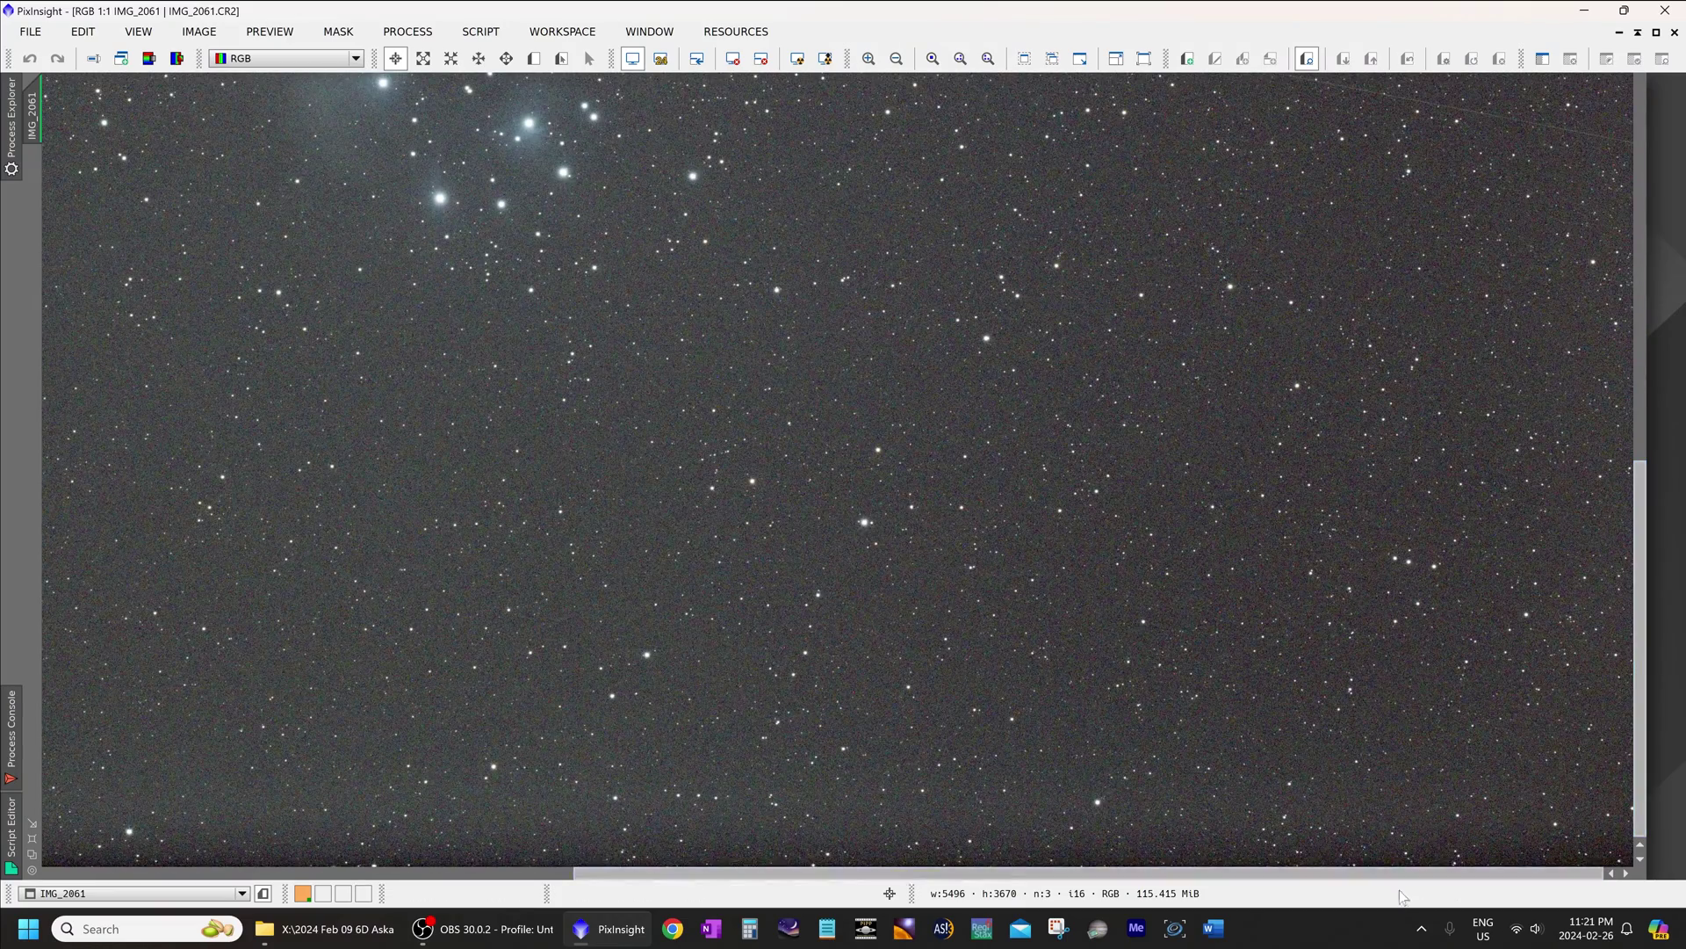
{"action": "scroll", "coordinate": [1341, 882], "scroll_direction": "left", "scroll_amount": 10}
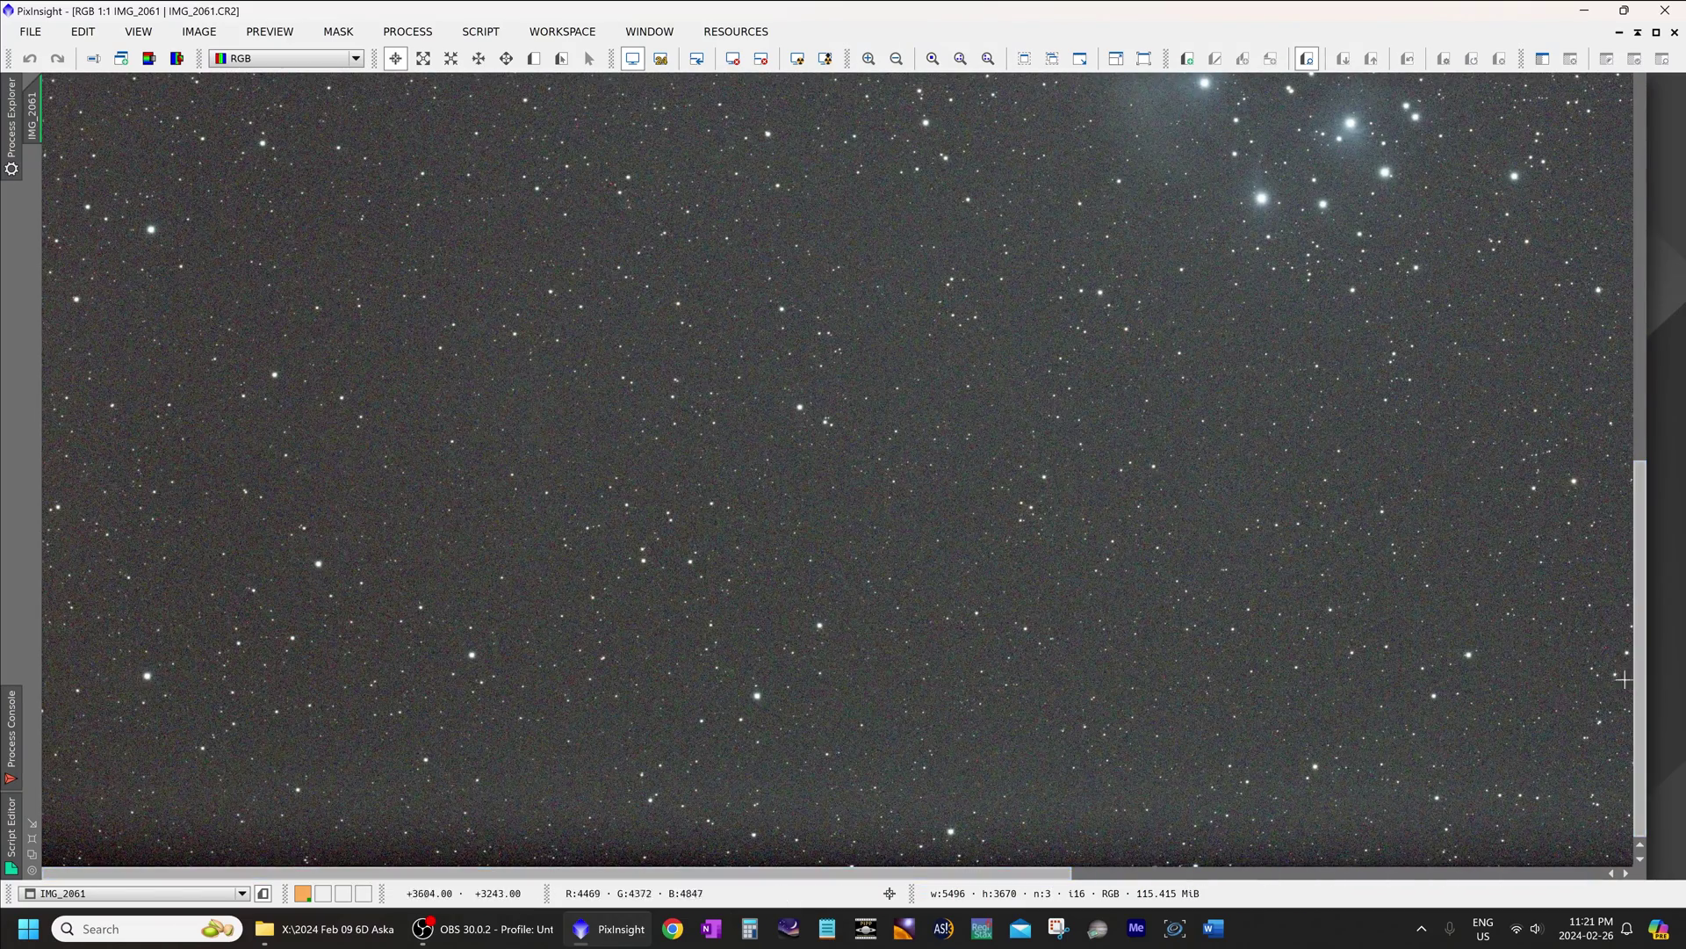
{"action": "left_click_drag", "start_coordinate": [1642, 679], "coordinate": [1641, 270]}
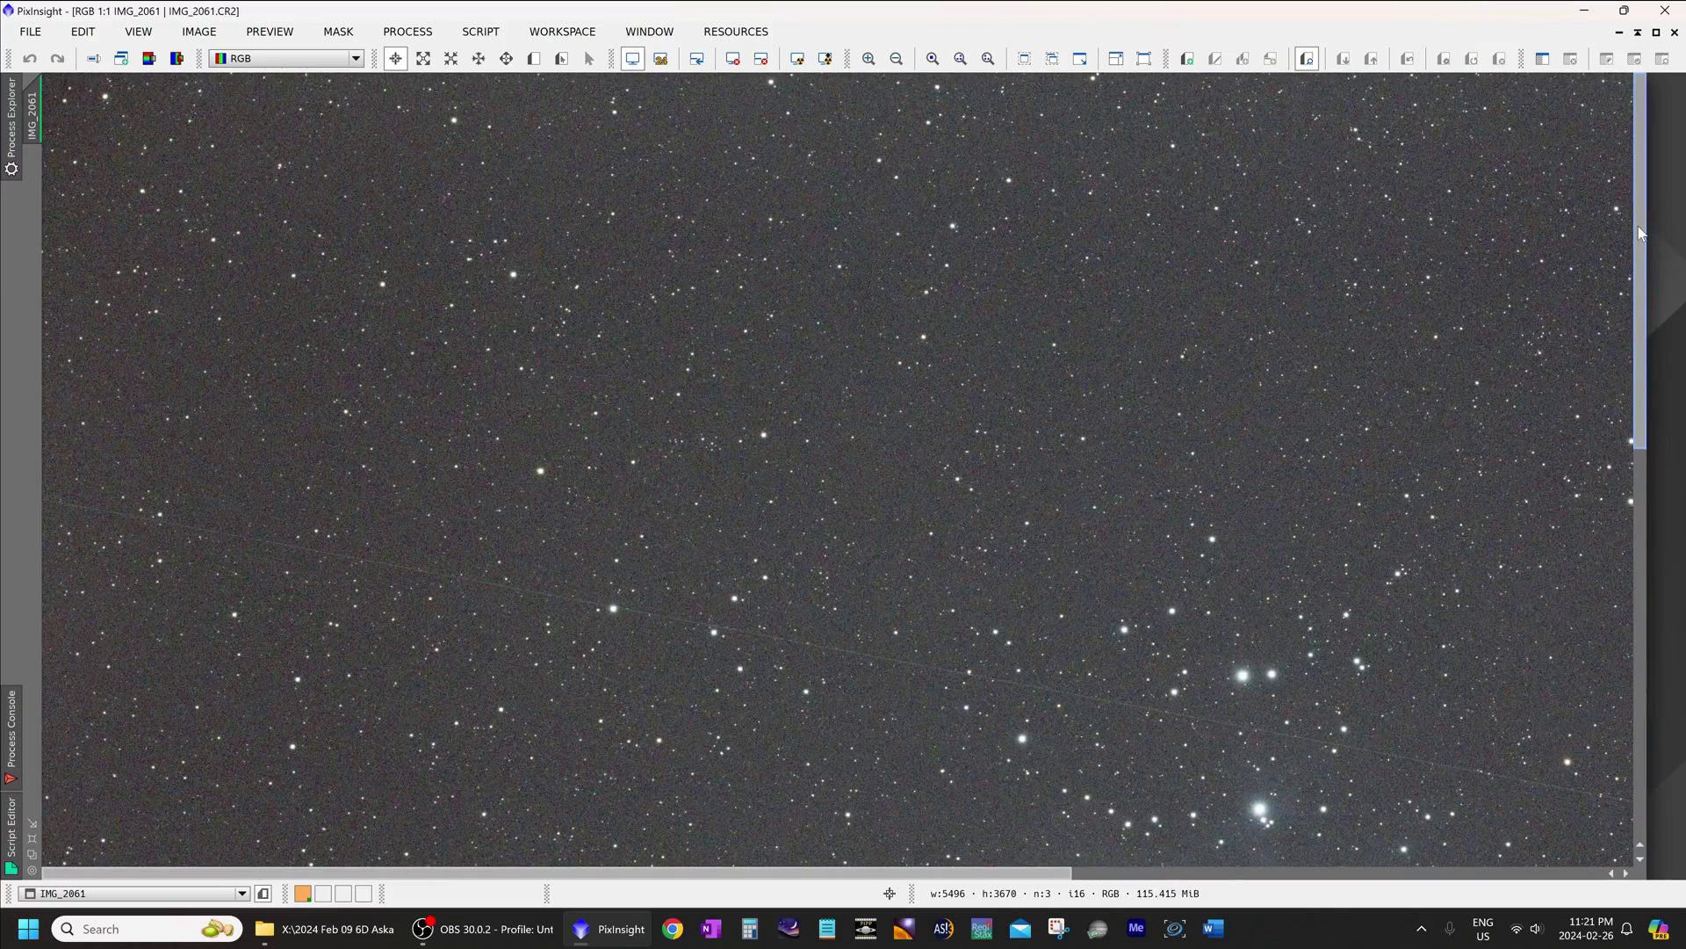
{"action": "scroll", "coordinate": [920, 333], "scroll_direction": "down", "scroll_amount": 1}
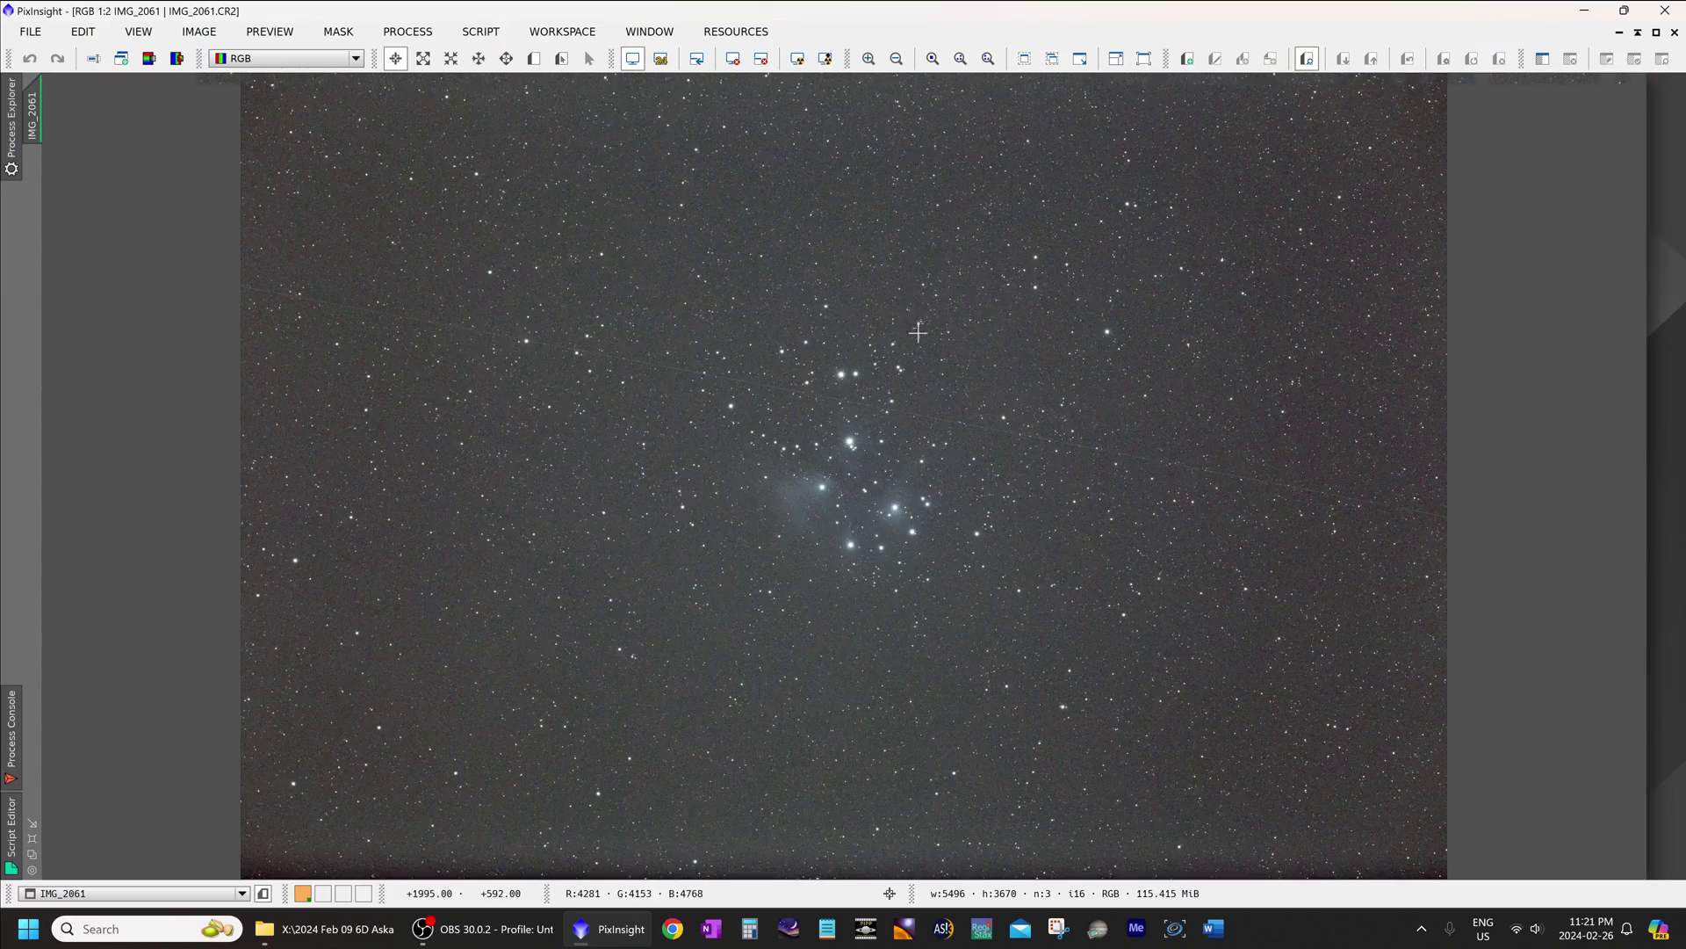
- Generate a mosaic of IMG_2061 with the AberrationInspector script, using a panel size of 620
{"action": "left_click", "coordinate": [487, 32]}
{"action": "mouse_move", "coordinate": [583, 161]}
{"action": "left_click", "coordinate": [753, 159]}
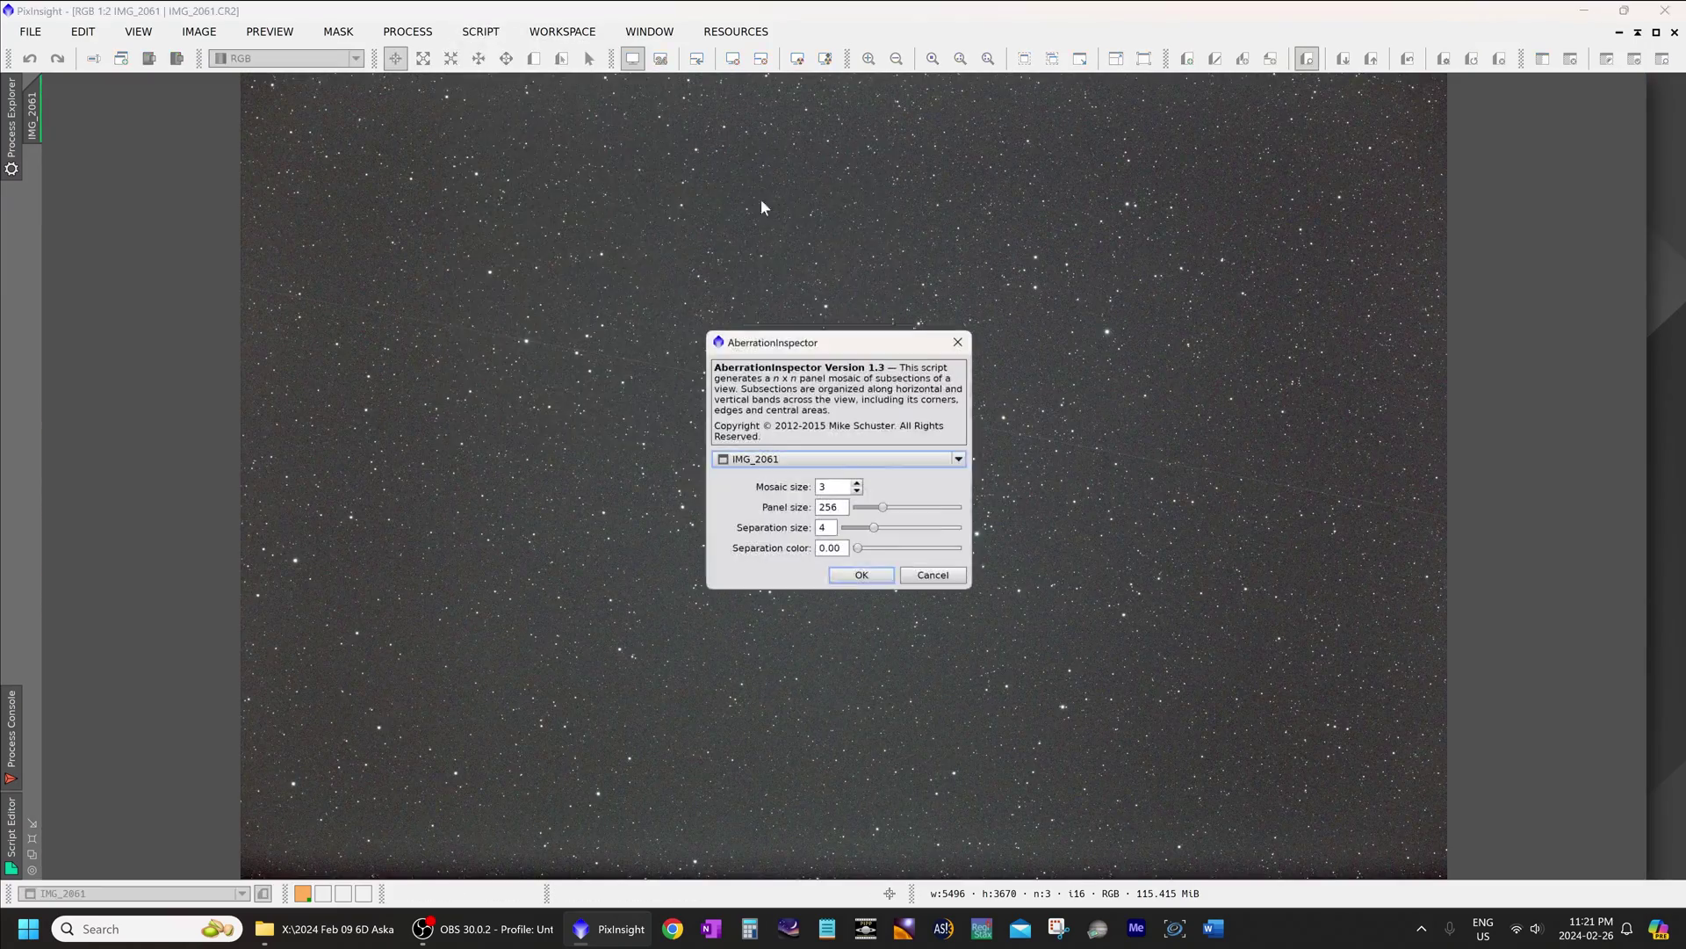
{"action": "key", "text": "Tab"}
{"action": "key", "text": "Tab"}
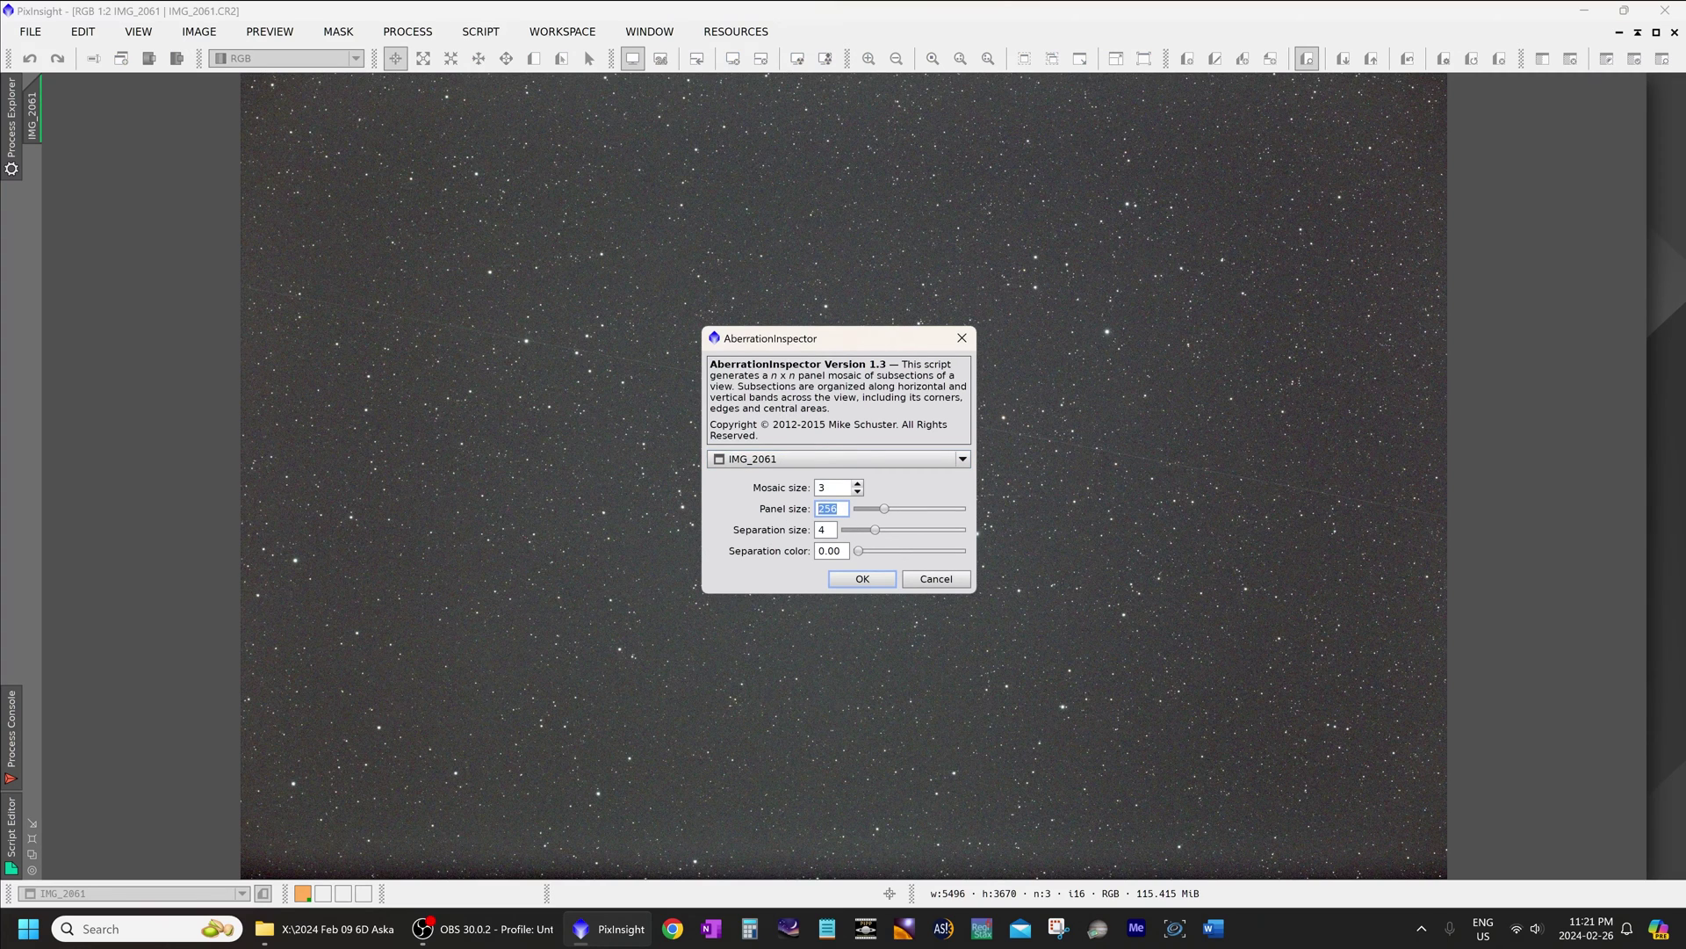
{"action": "type", "text": "620"}
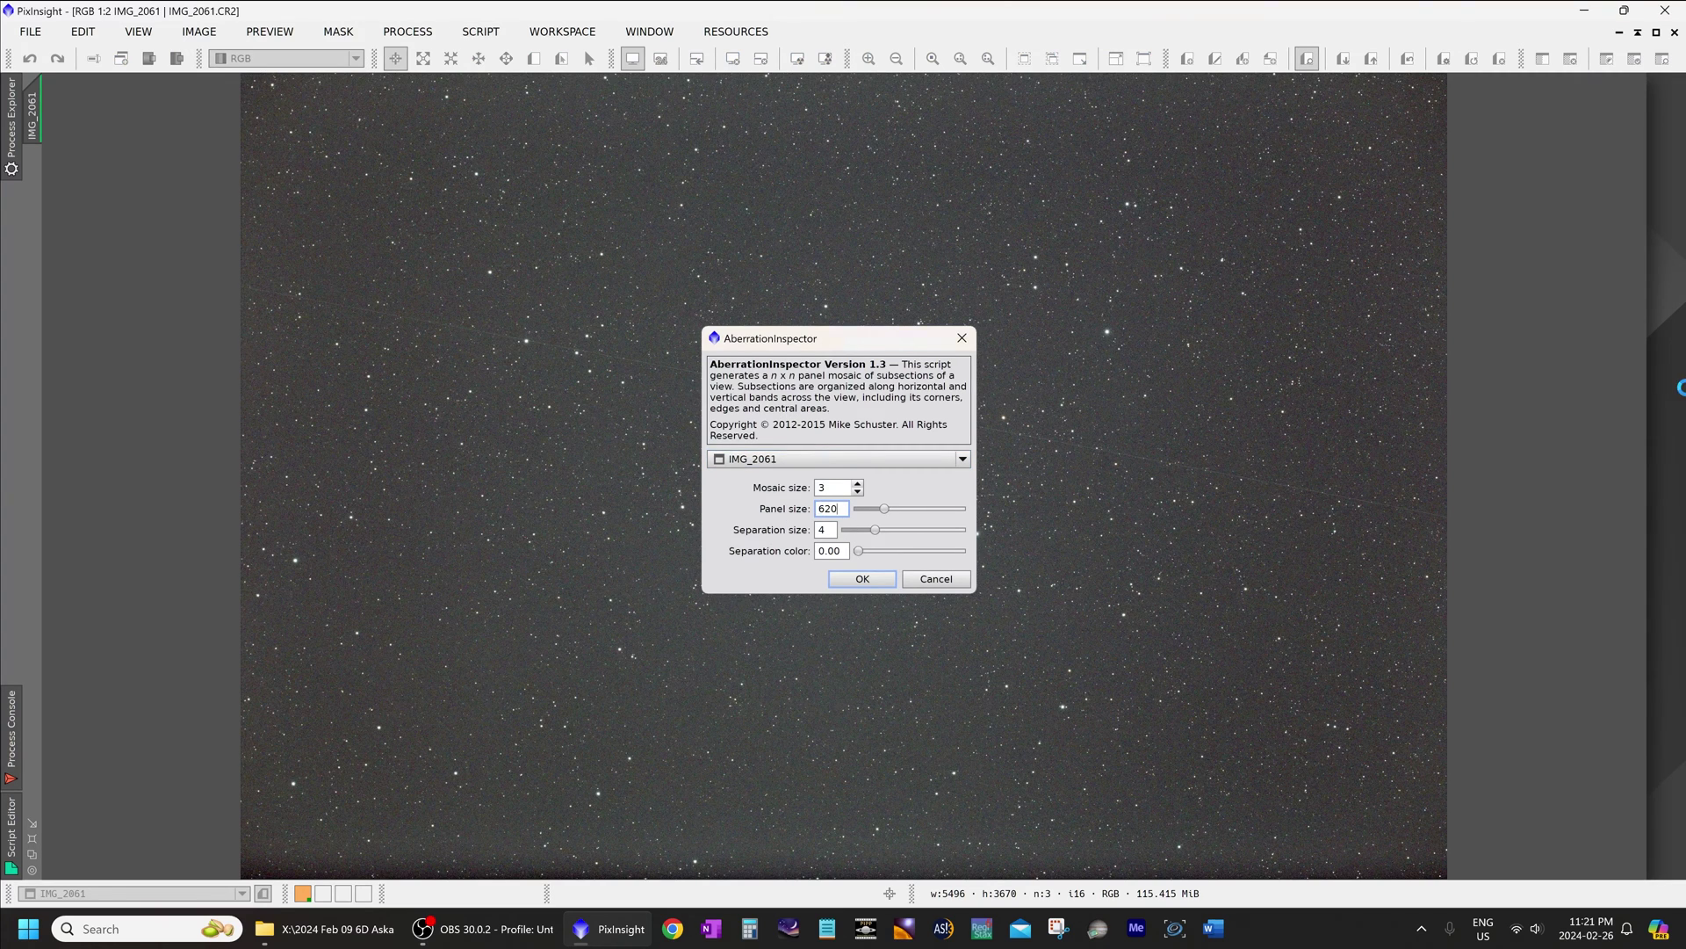
{"action": "key", "text": "Return"}
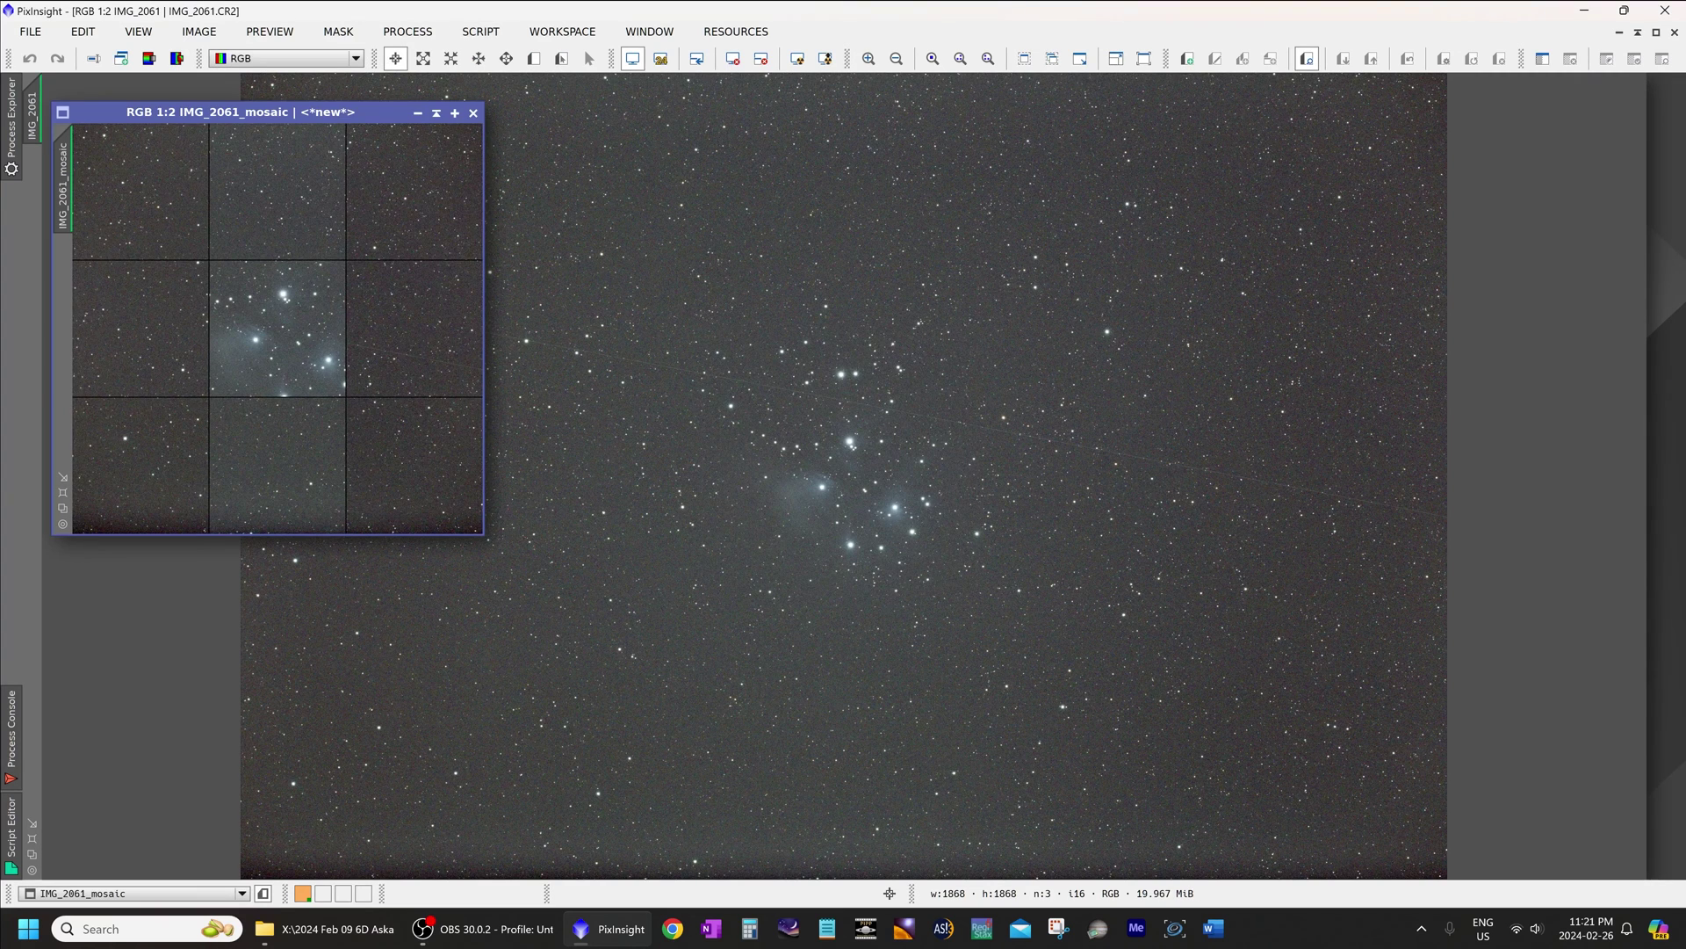
- Inspect the star shapes across the aberration mosaic in a maximized window at 1:1, then close the mosaic
{"action": "left_click", "coordinate": [456, 115]}
{"action": "left_click", "coordinate": [933, 58]}
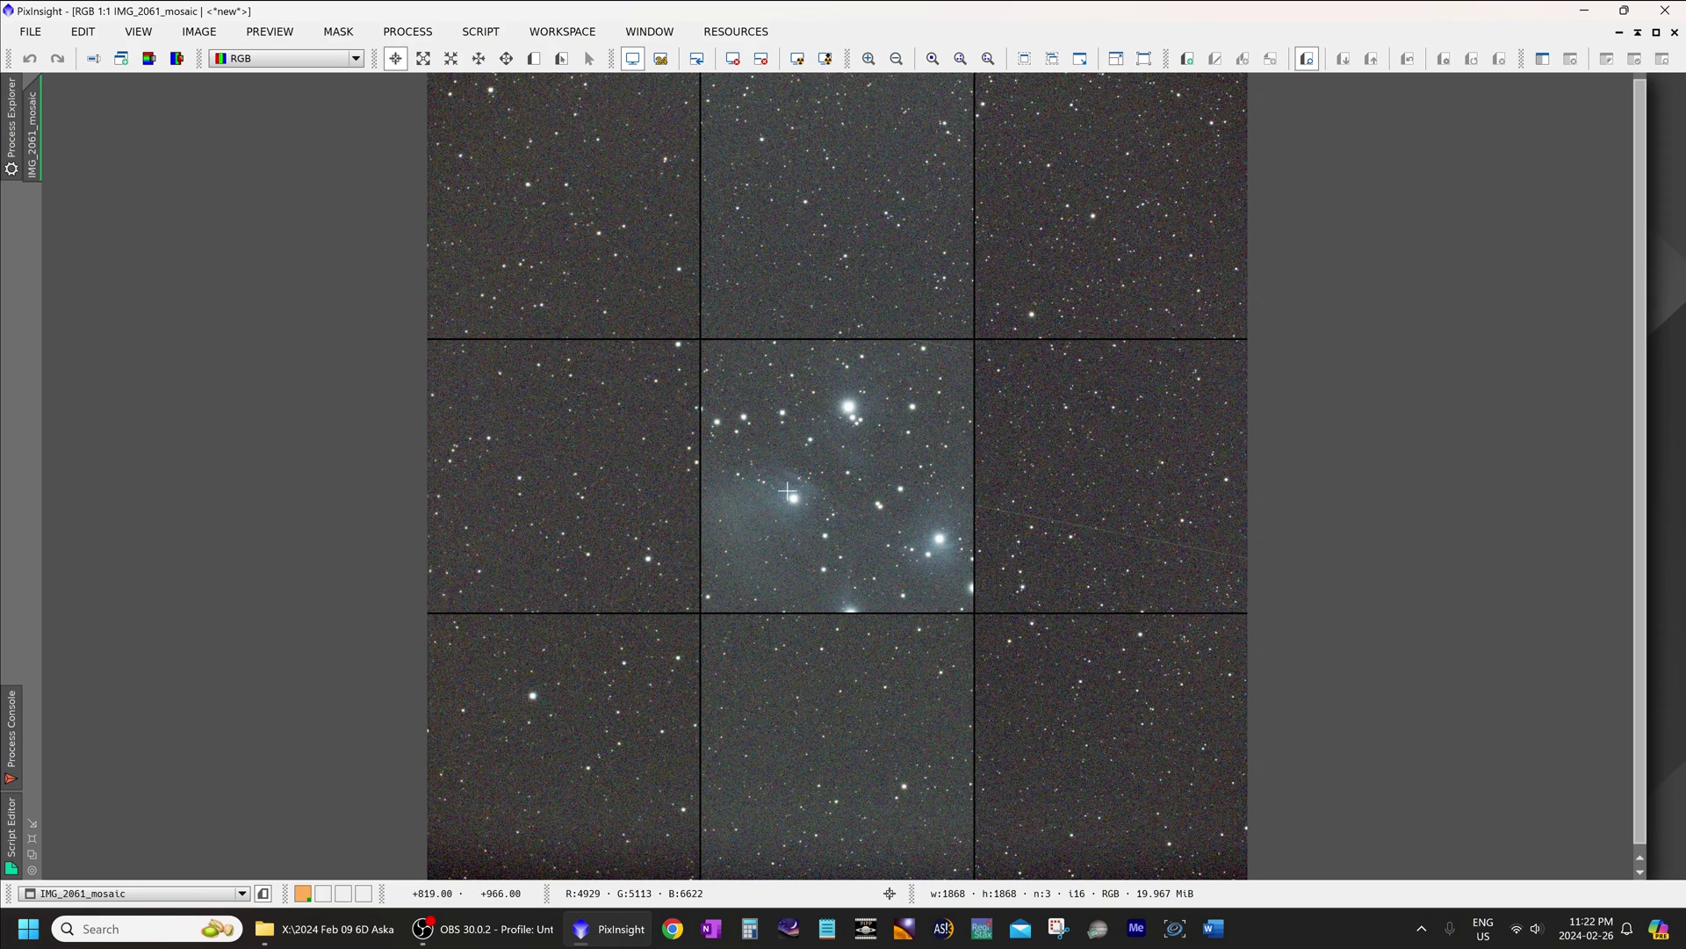
{"action": "left_click", "coordinate": [1675, 32]}
{"action": "left_click", "coordinate": [482, 32]}
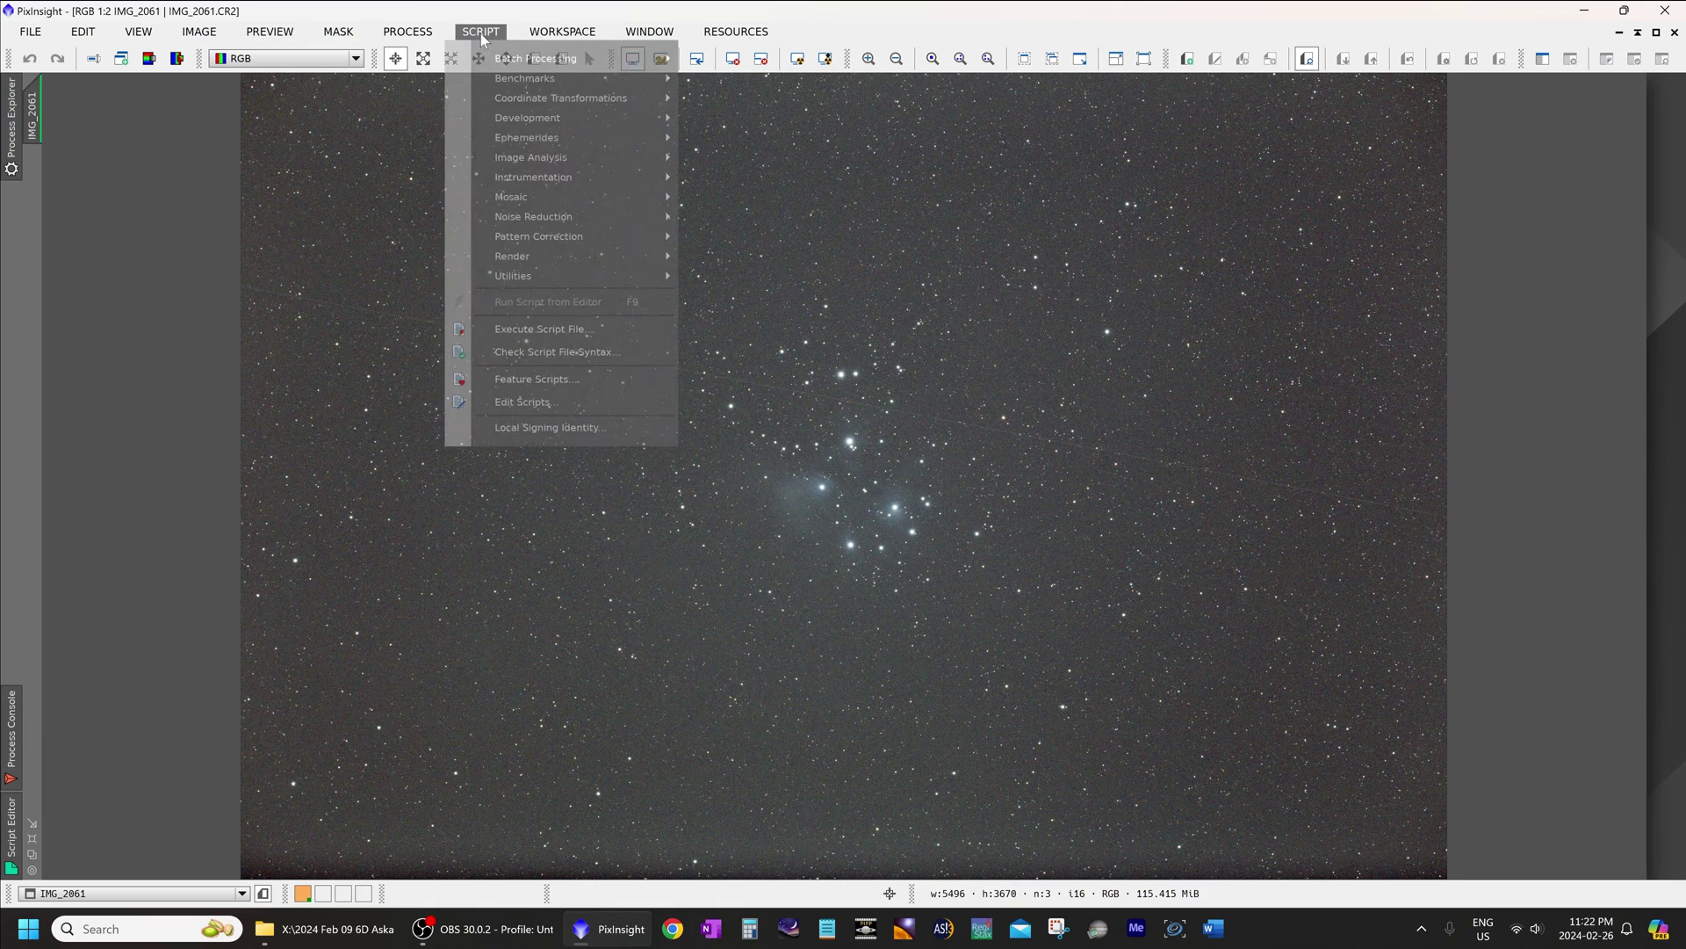
{"action": "mouse_move", "coordinate": [542, 163]}
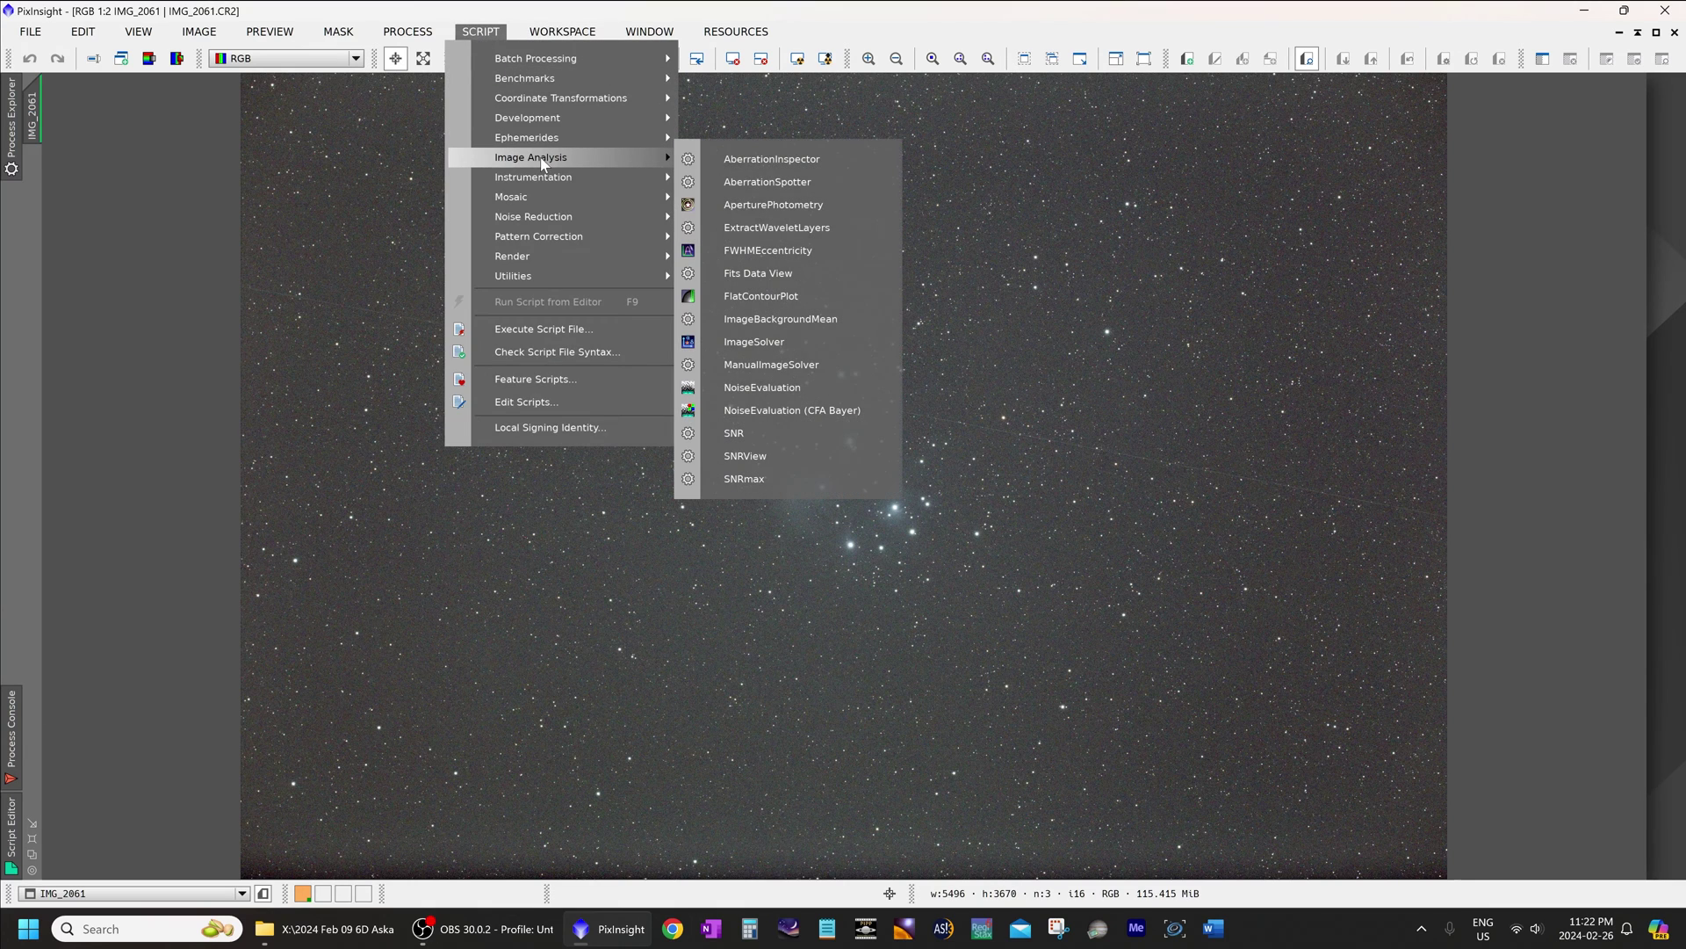
{"action": "left_click", "coordinate": [349, 158]}
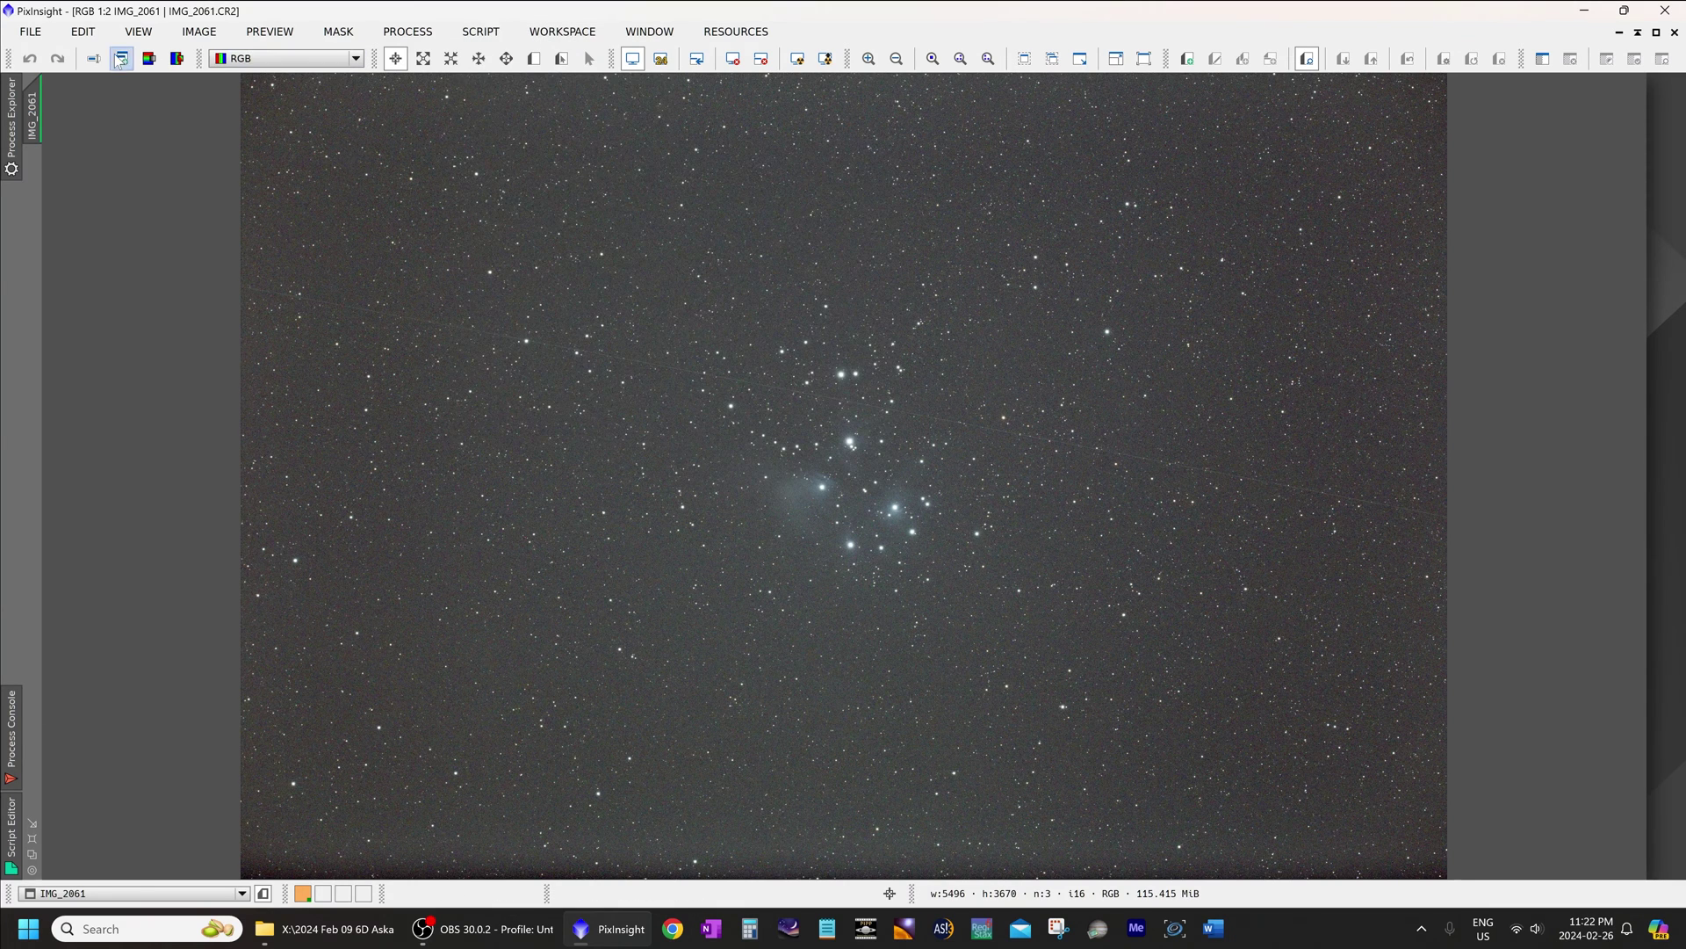
- Extract the luminance of IMG_2061 as a separate grayscale image and auto-stretch its display in a maximized window
{"action": "left_click", "coordinate": [149, 59]}
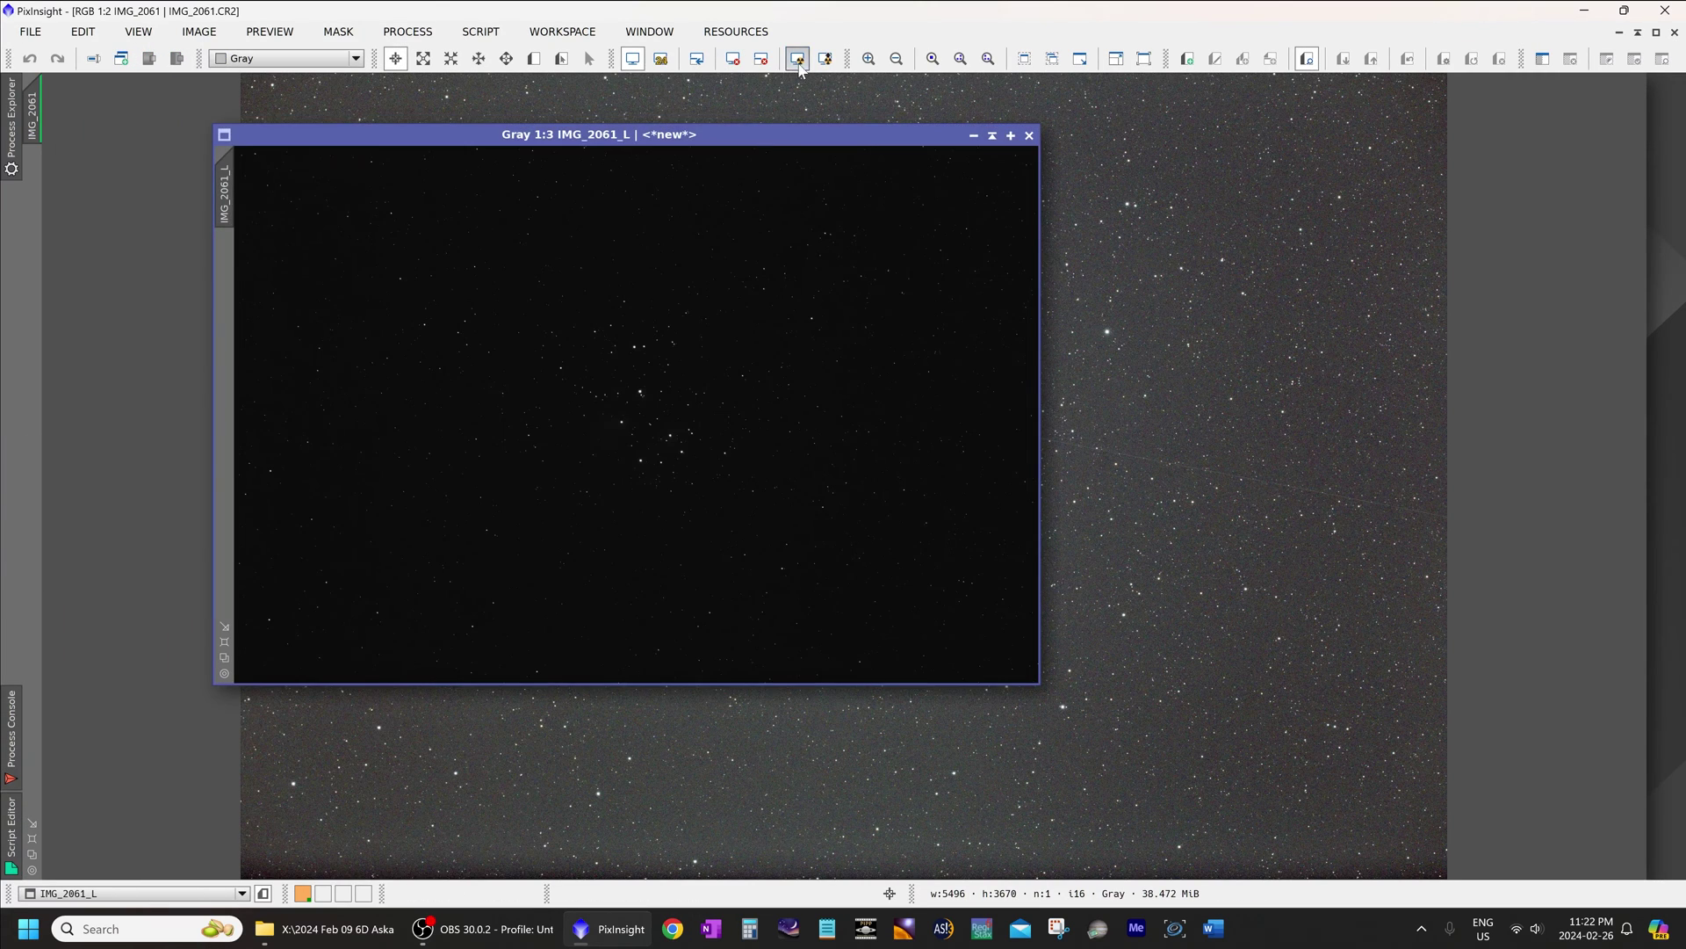
{"action": "left_click", "coordinate": [796, 59]}
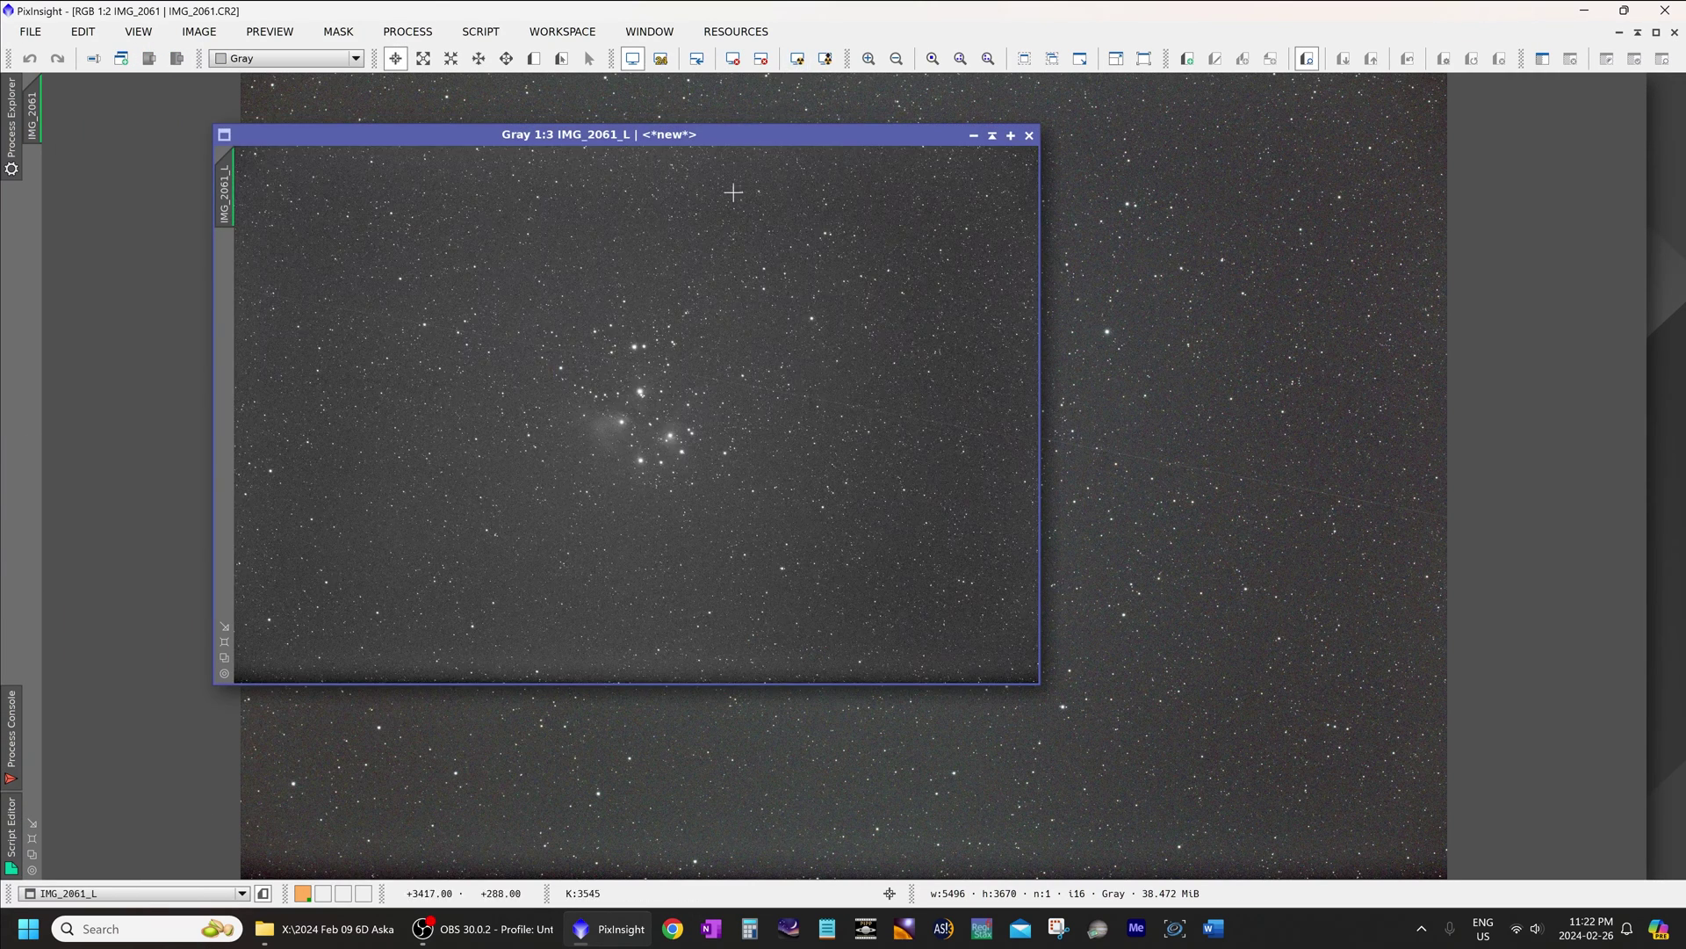
{"action": "double_click", "coordinate": [677, 139]}
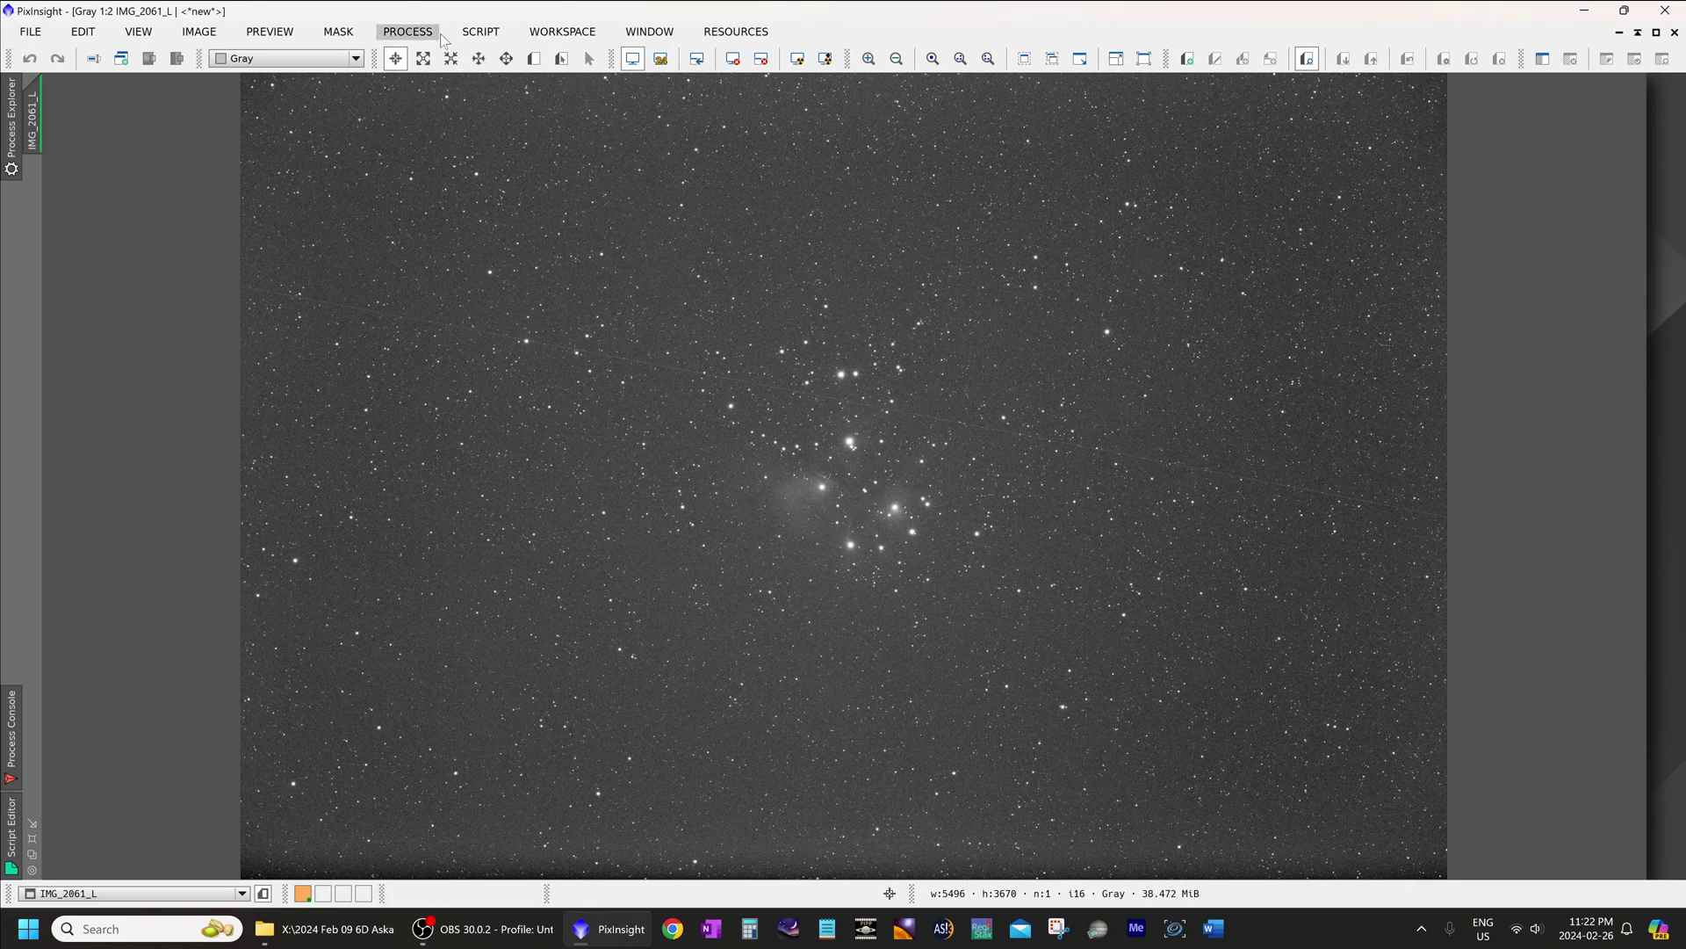
- Measure the star FWHM and eccentricity of IMG_2061_L with the FWHMEccentricity script, using the Moffat4 model, and review the median and MAD results
{"action": "left_click", "coordinate": [481, 31]}
{"action": "mouse_move", "coordinate": [587, 165]}
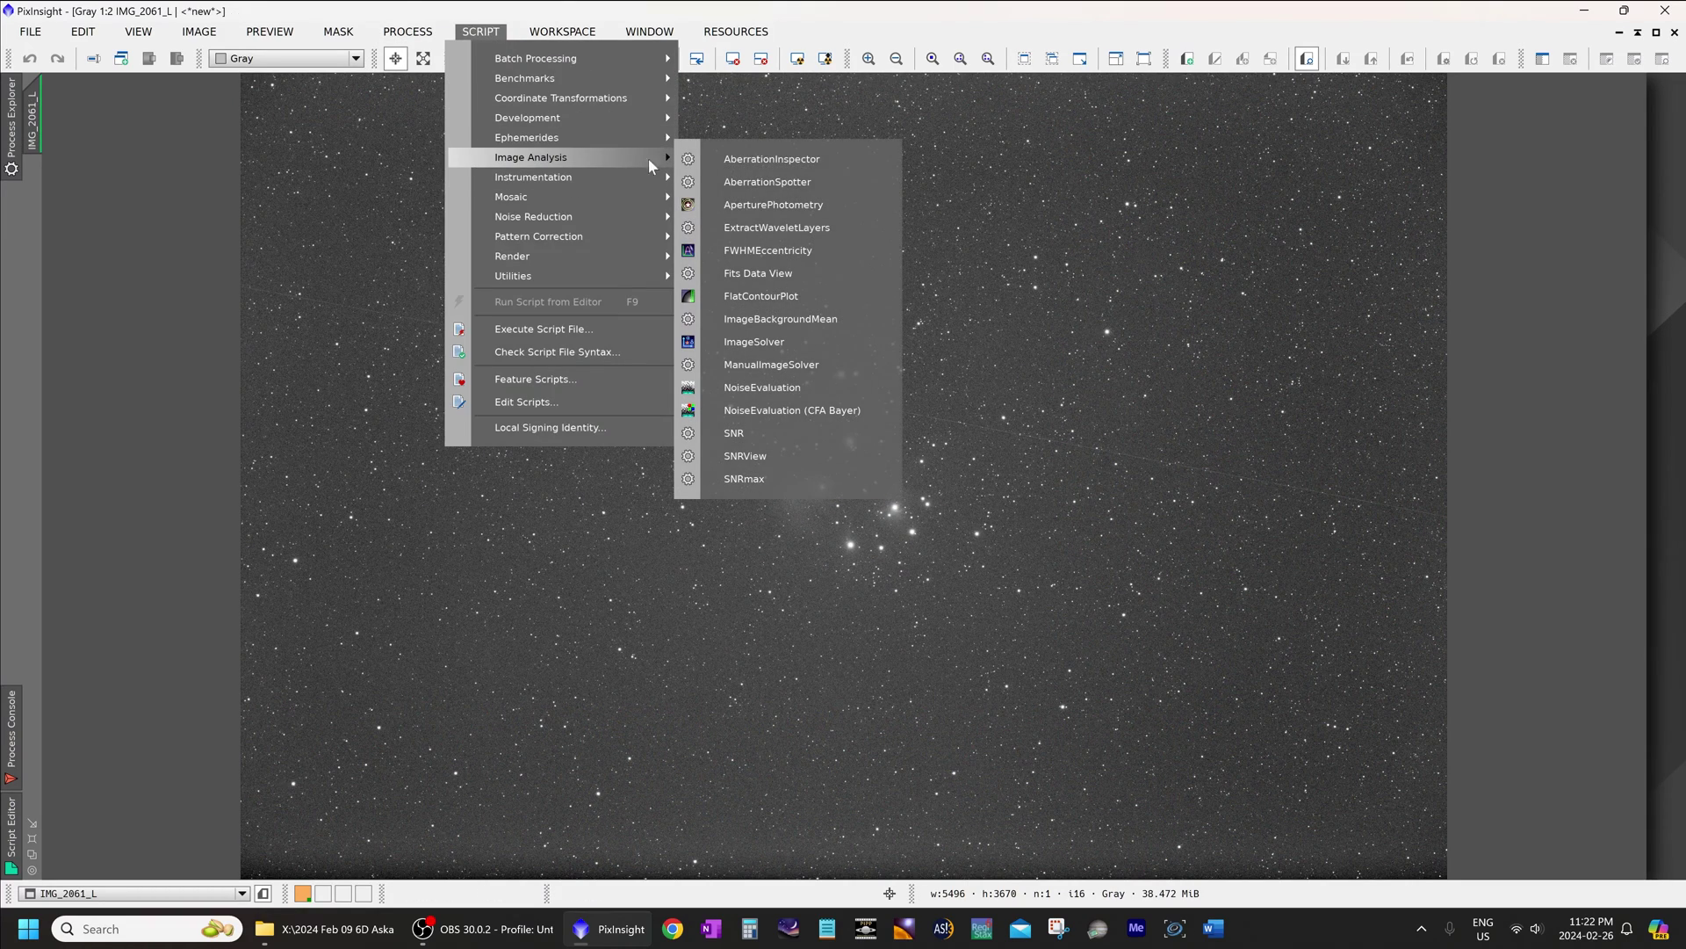
{"action": "left_click", "coordinate": [759, 248]}
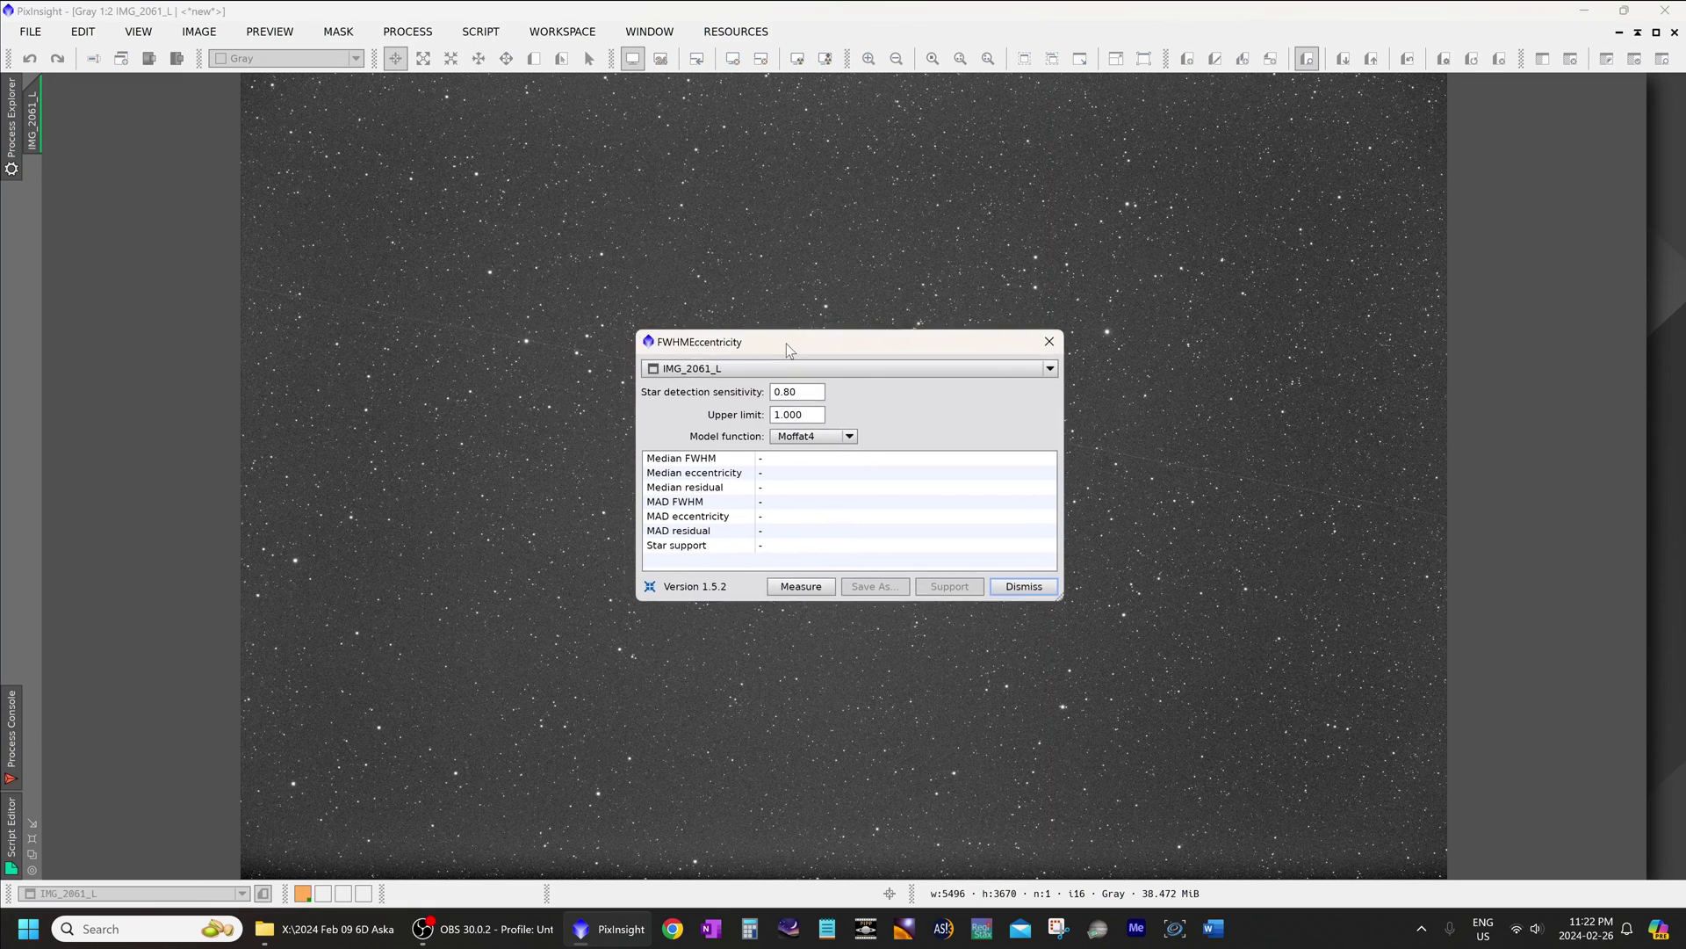
{"action": "left_click_drag", "start_coordinate": [787, 345], "coordinate": [814, 363]}
{"action": "left_click", "coordinate": [826, 604]}
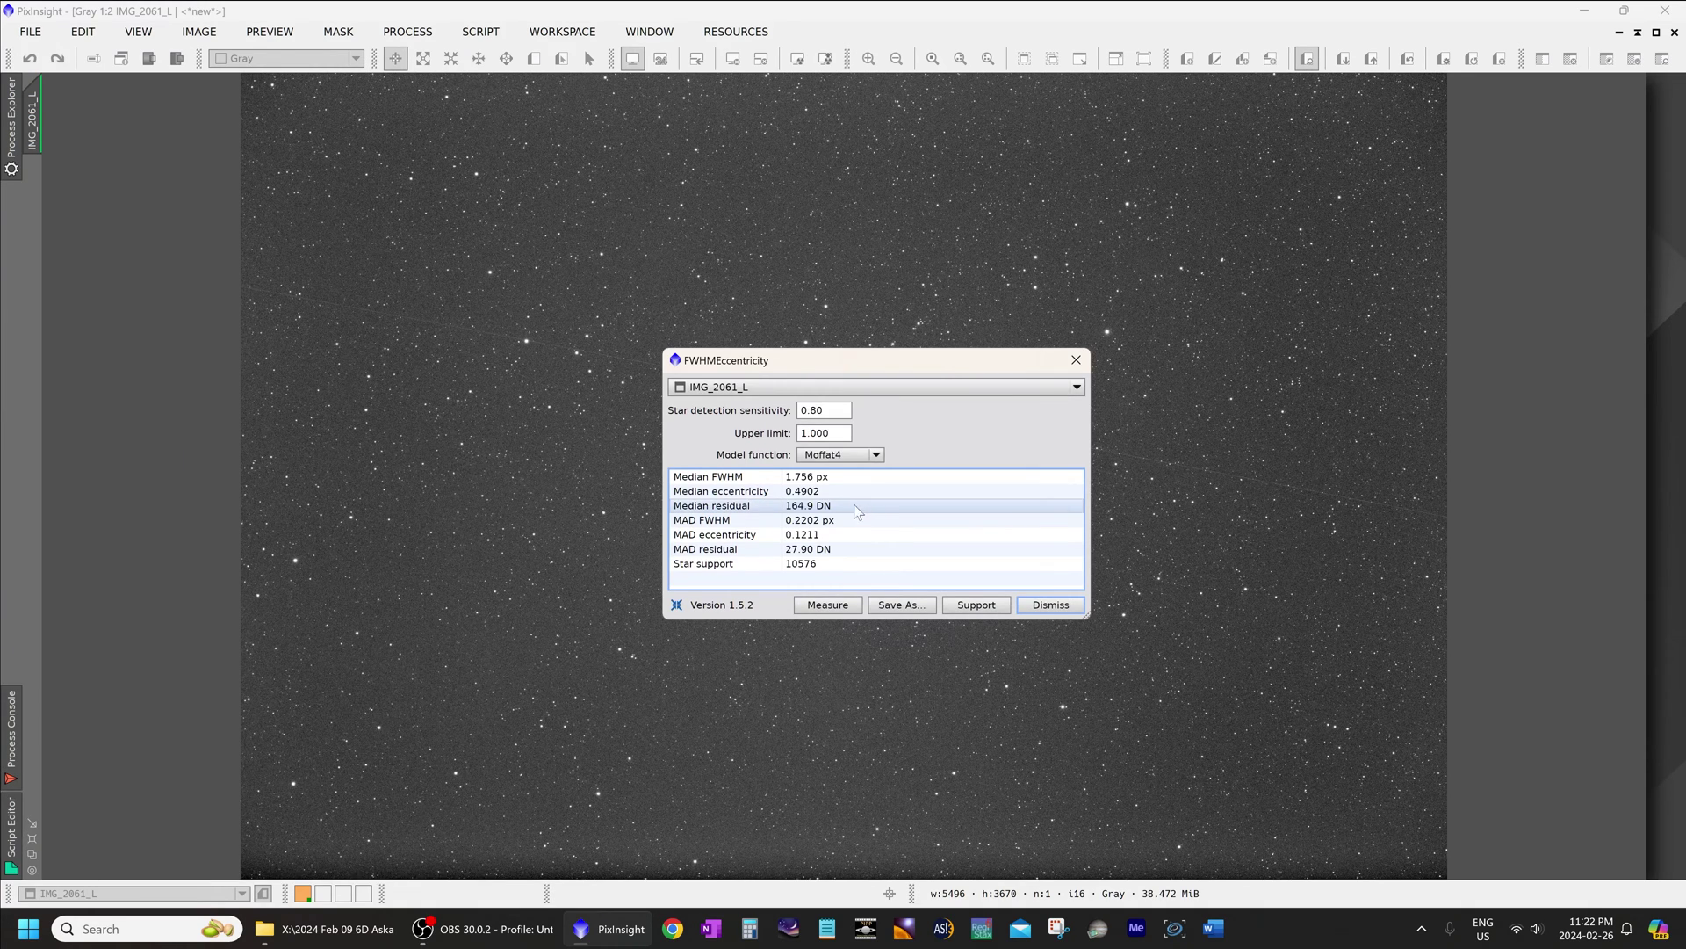
{"action": "mouse_move", "coordinate": [826, 483]}
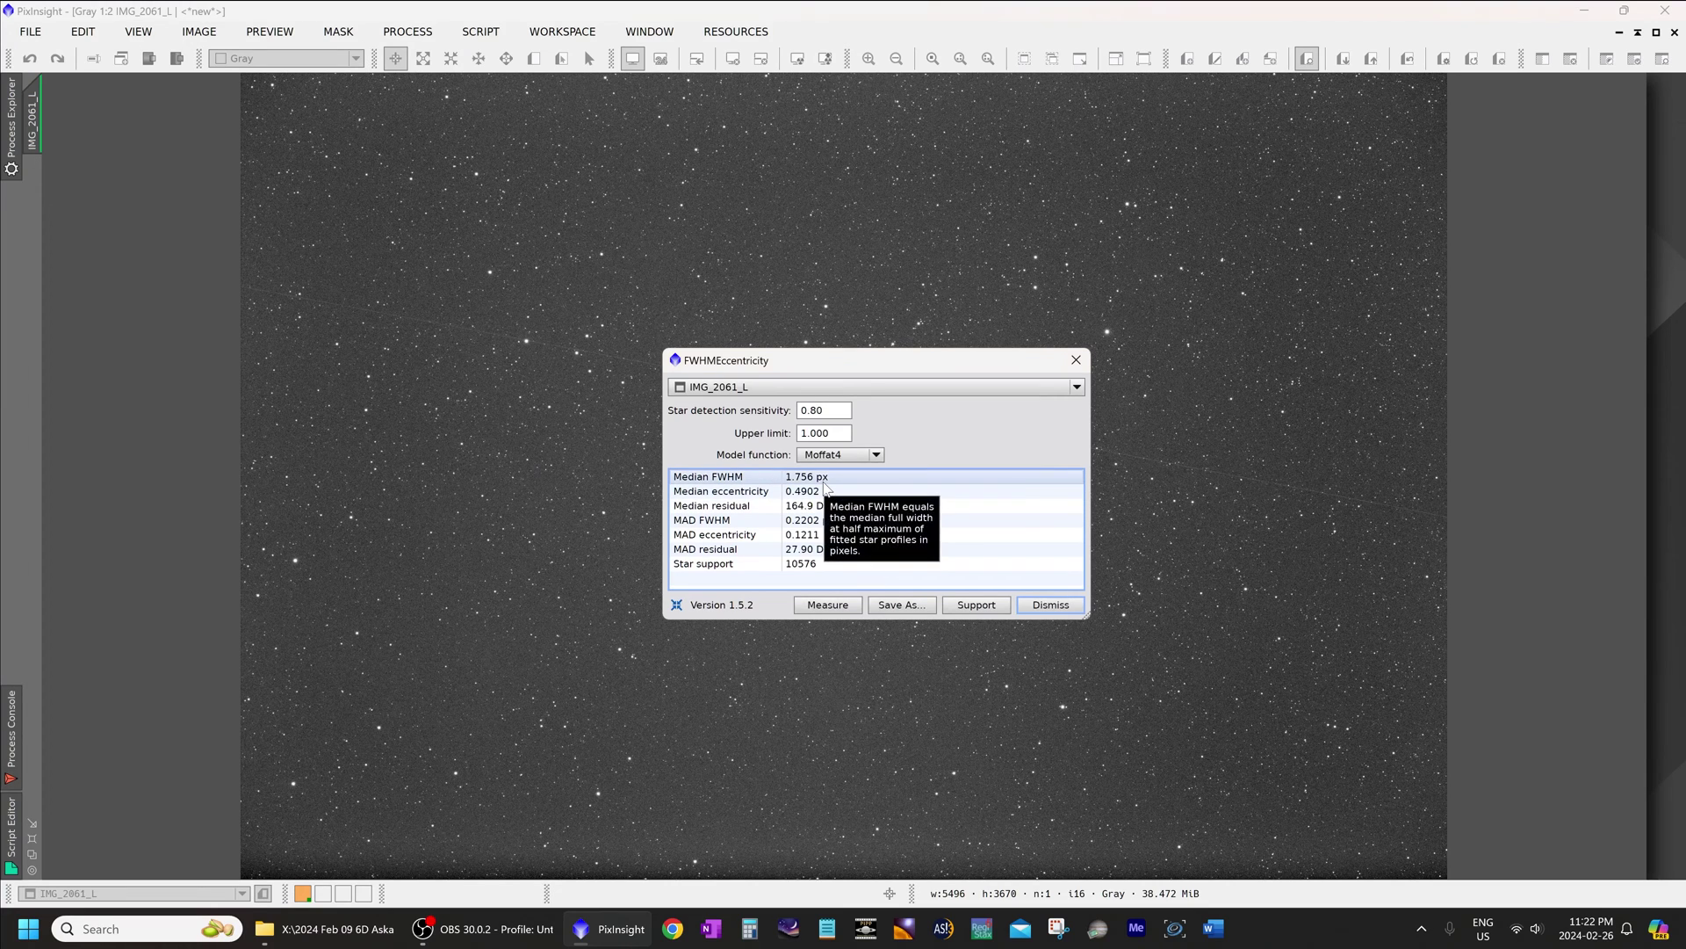
{"action": "left_click", "coordinate": [825, 482]}
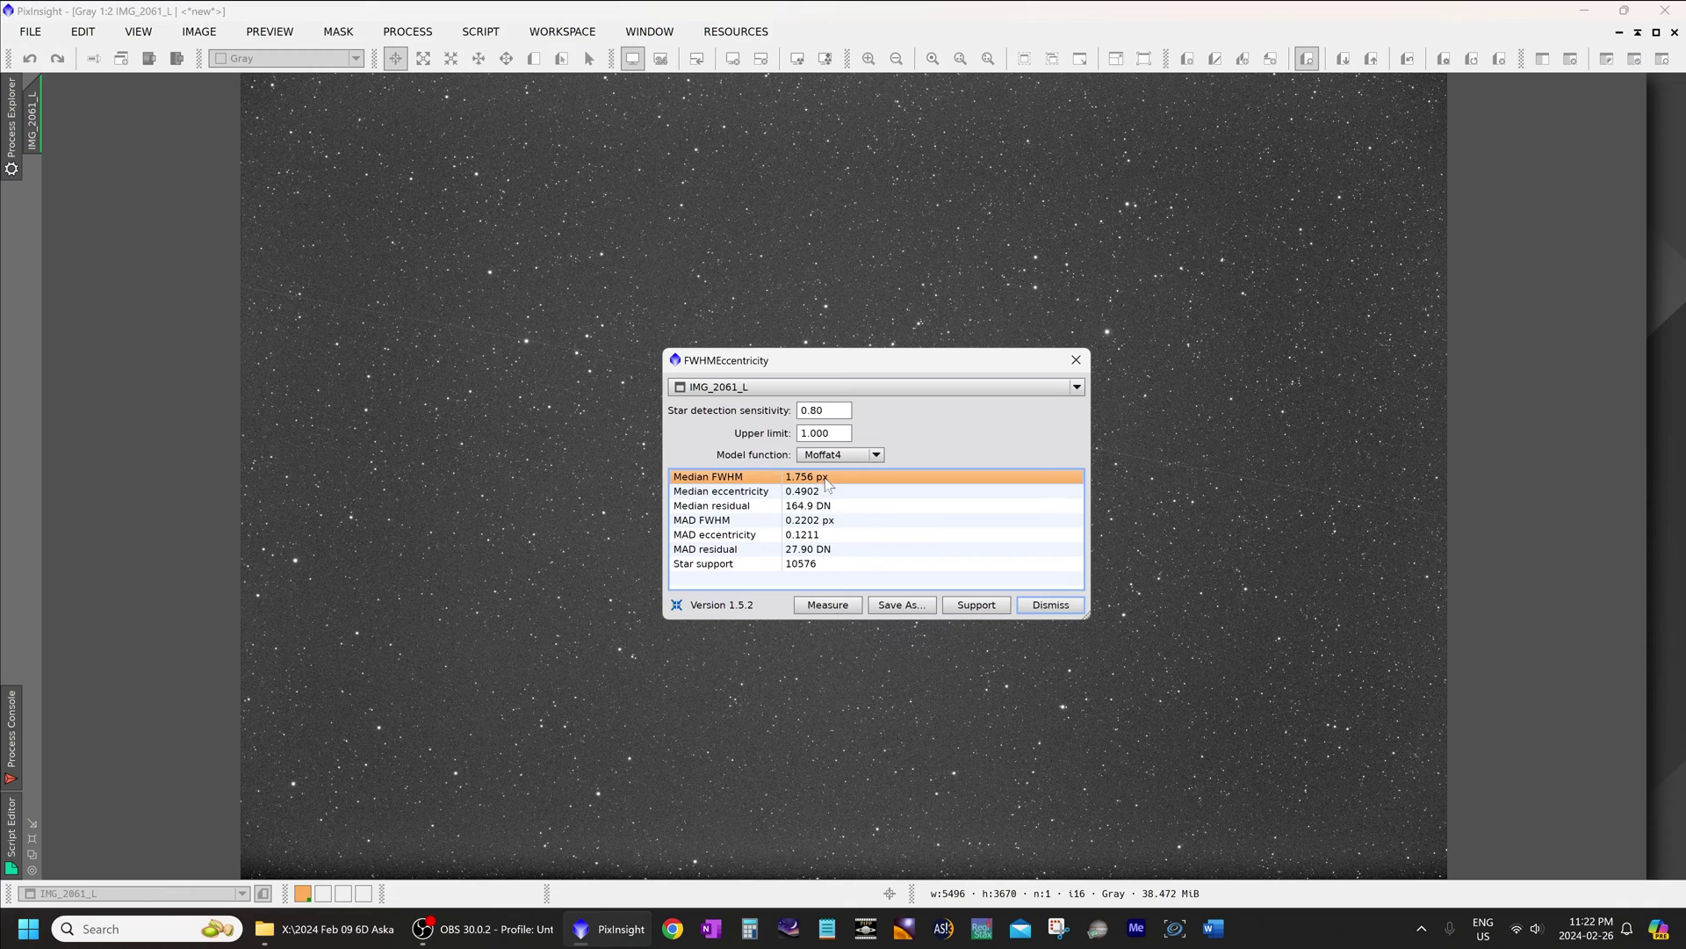
{"action": "left_click", "coordinate": [823, 537]}
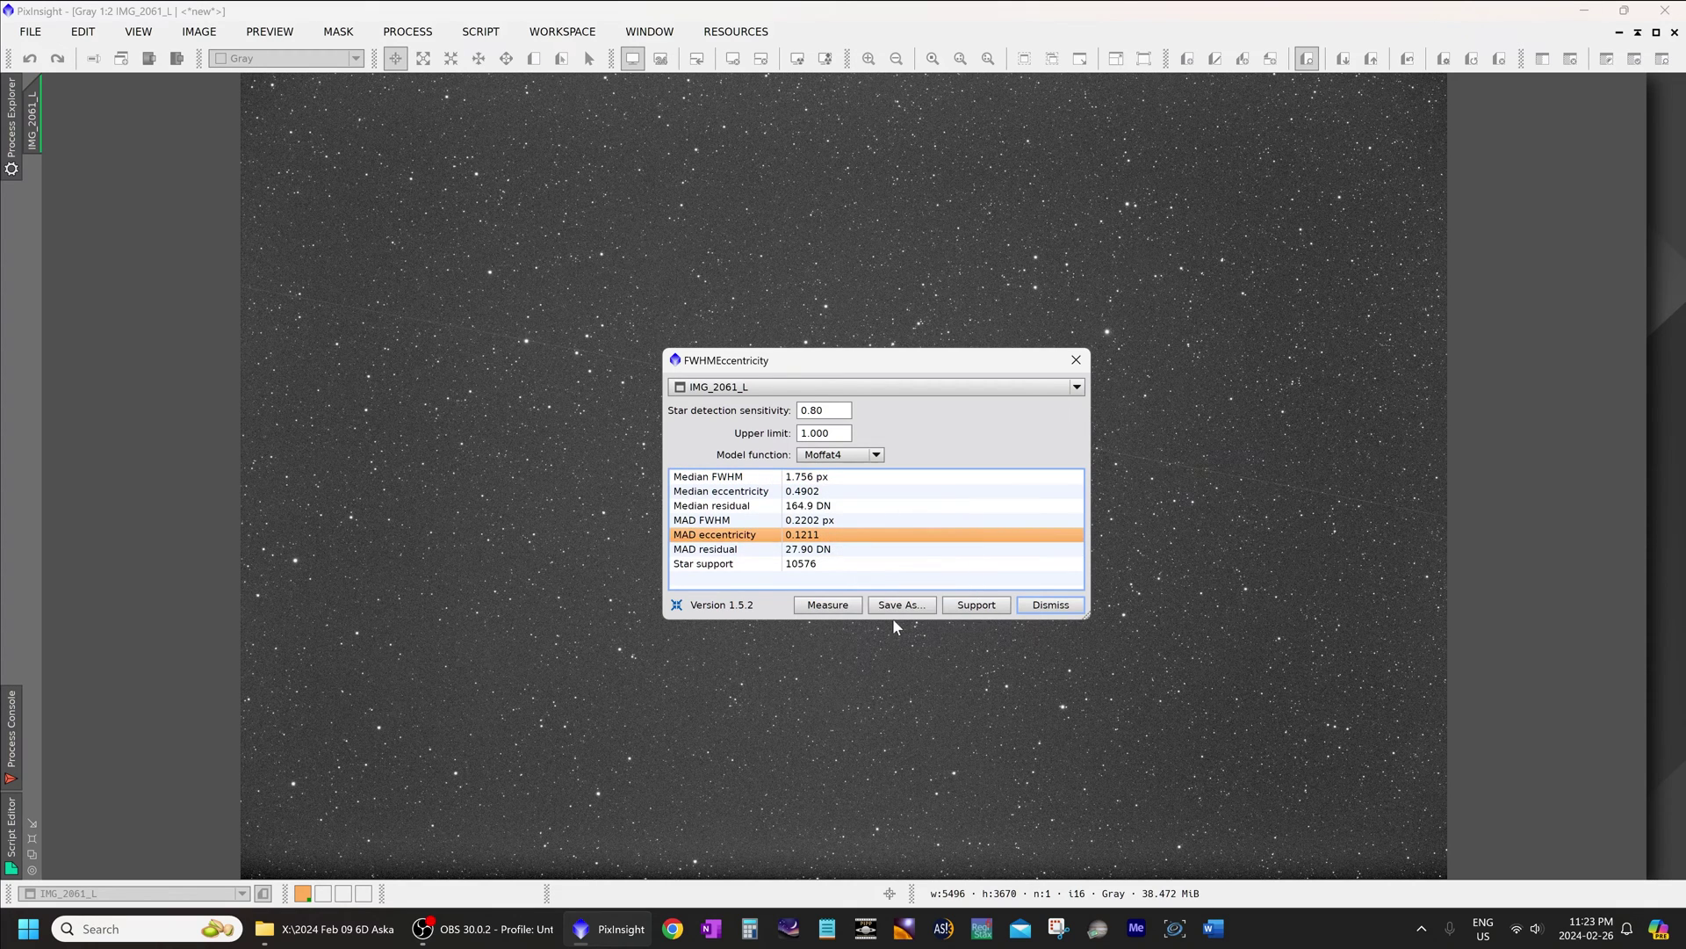
- Generate the FWHMEccentricity support images for IMG_2061_L and arrange the FWHM and eccentricity contour maps side by side for comparison
{"action": "left_click", "coordinate": [958, 606]}
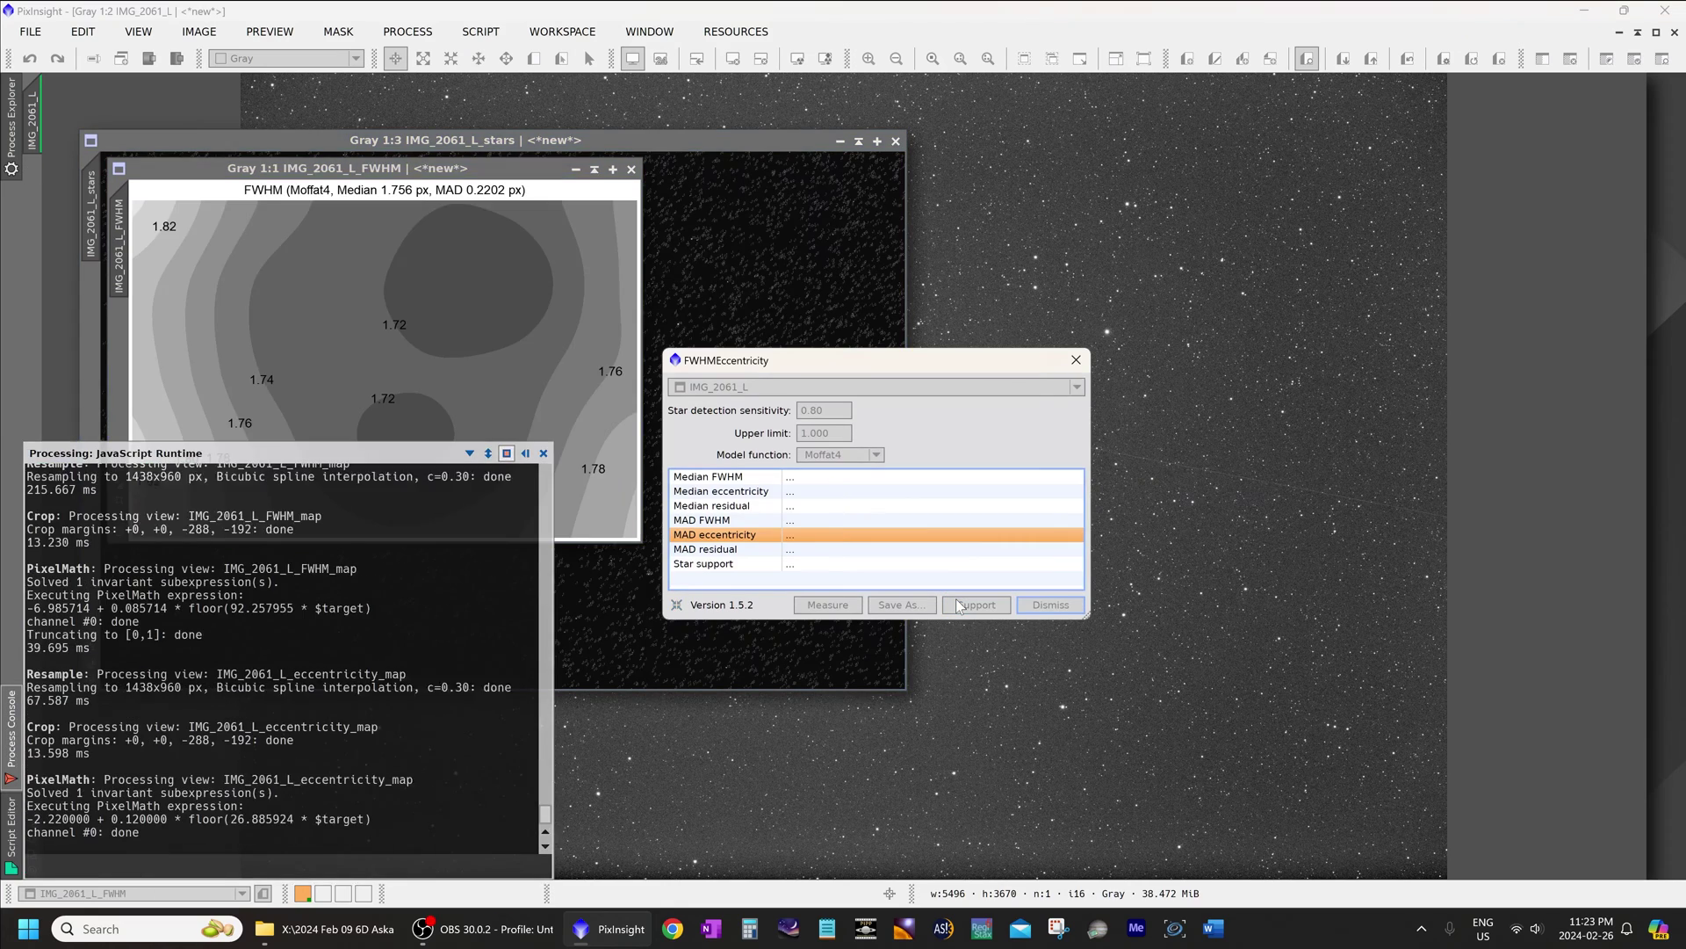
{"action": "left_click", "coordinate": [1050, 606]}
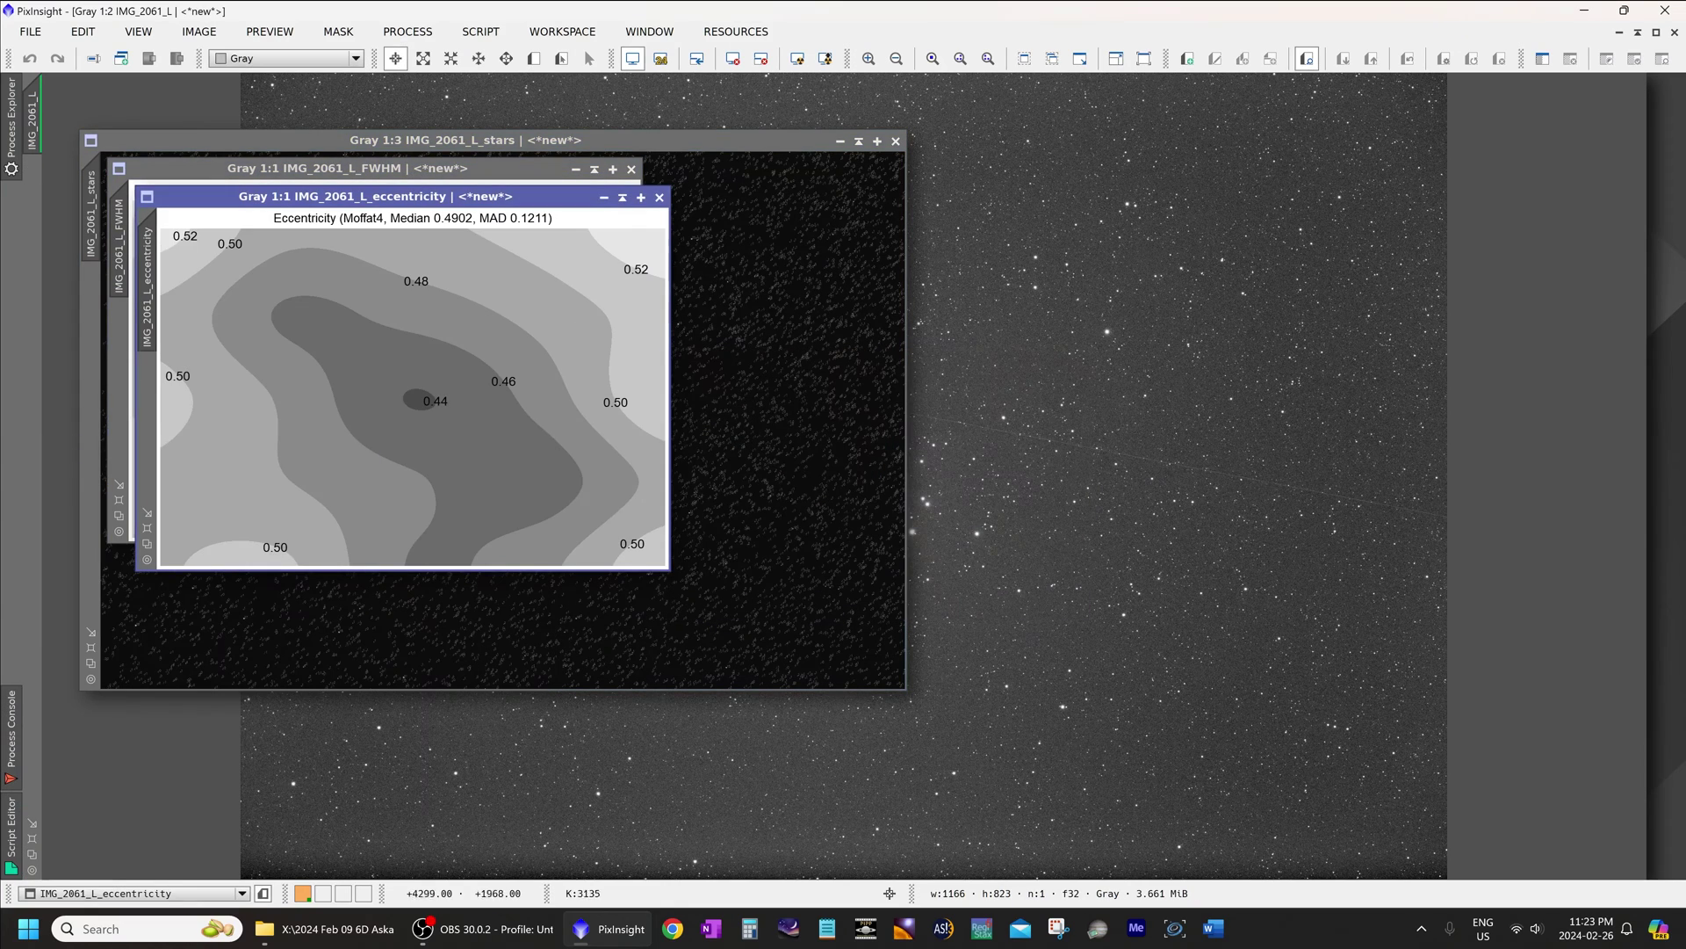
{"action": "left_click_drag", "start_coordinate": [436, 196], "coordinate": [1012, 241]}
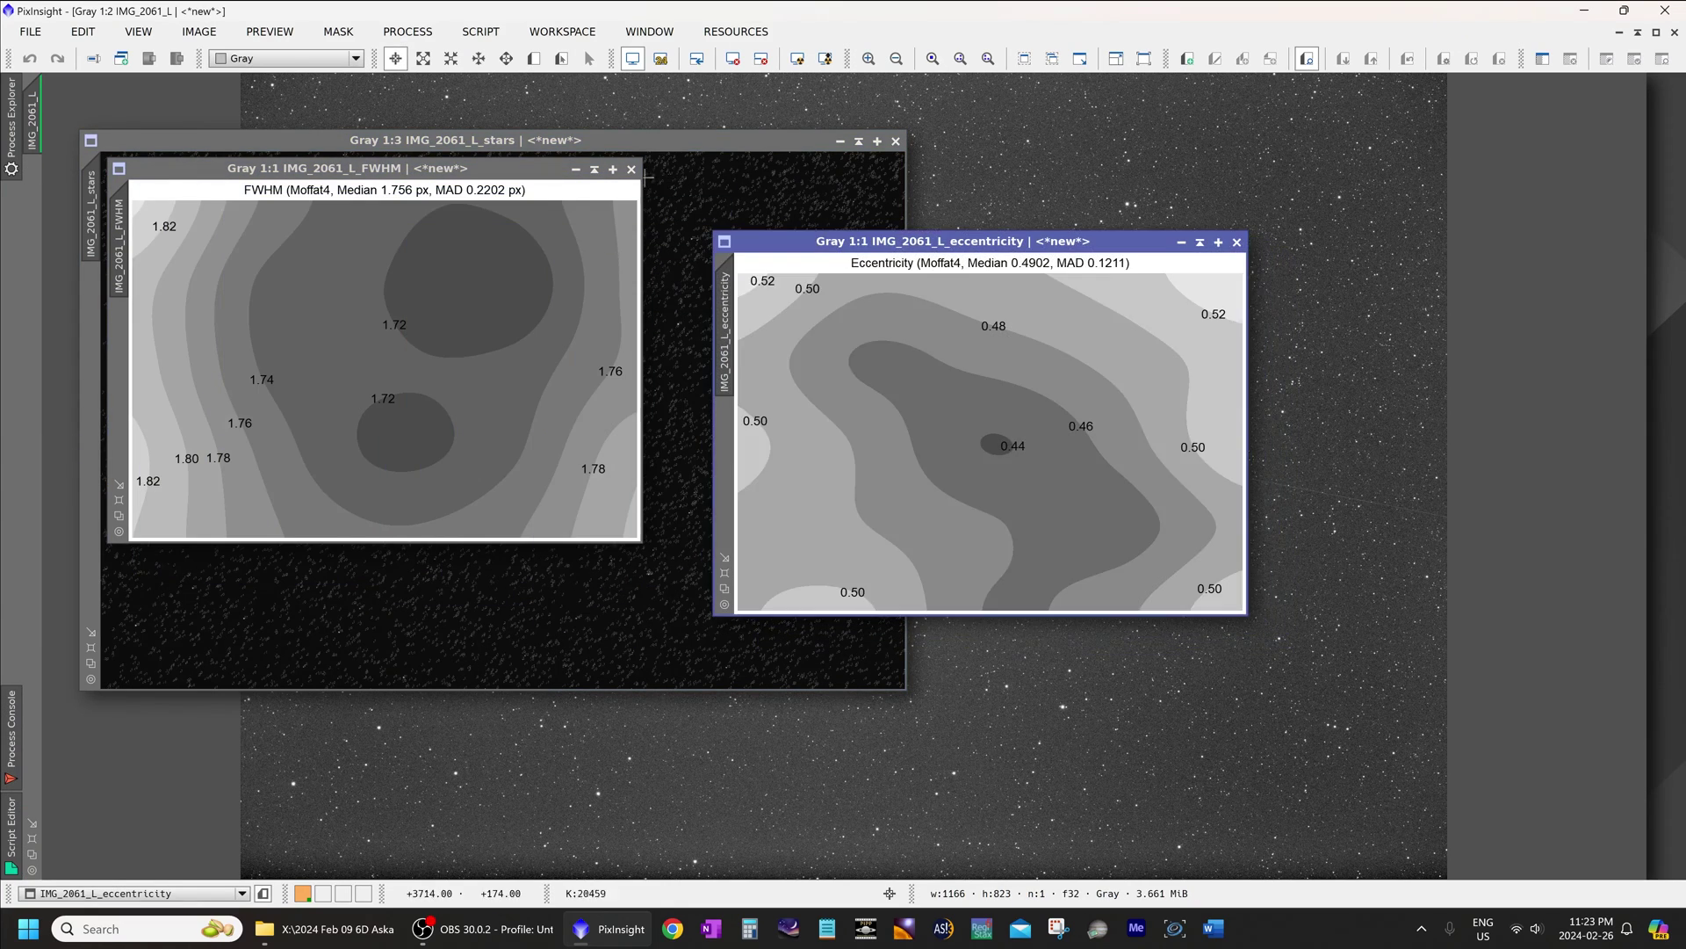
{"action": "left_click_drag", "start_coordinate": [538, 172], "coordinate": [706, 245]}
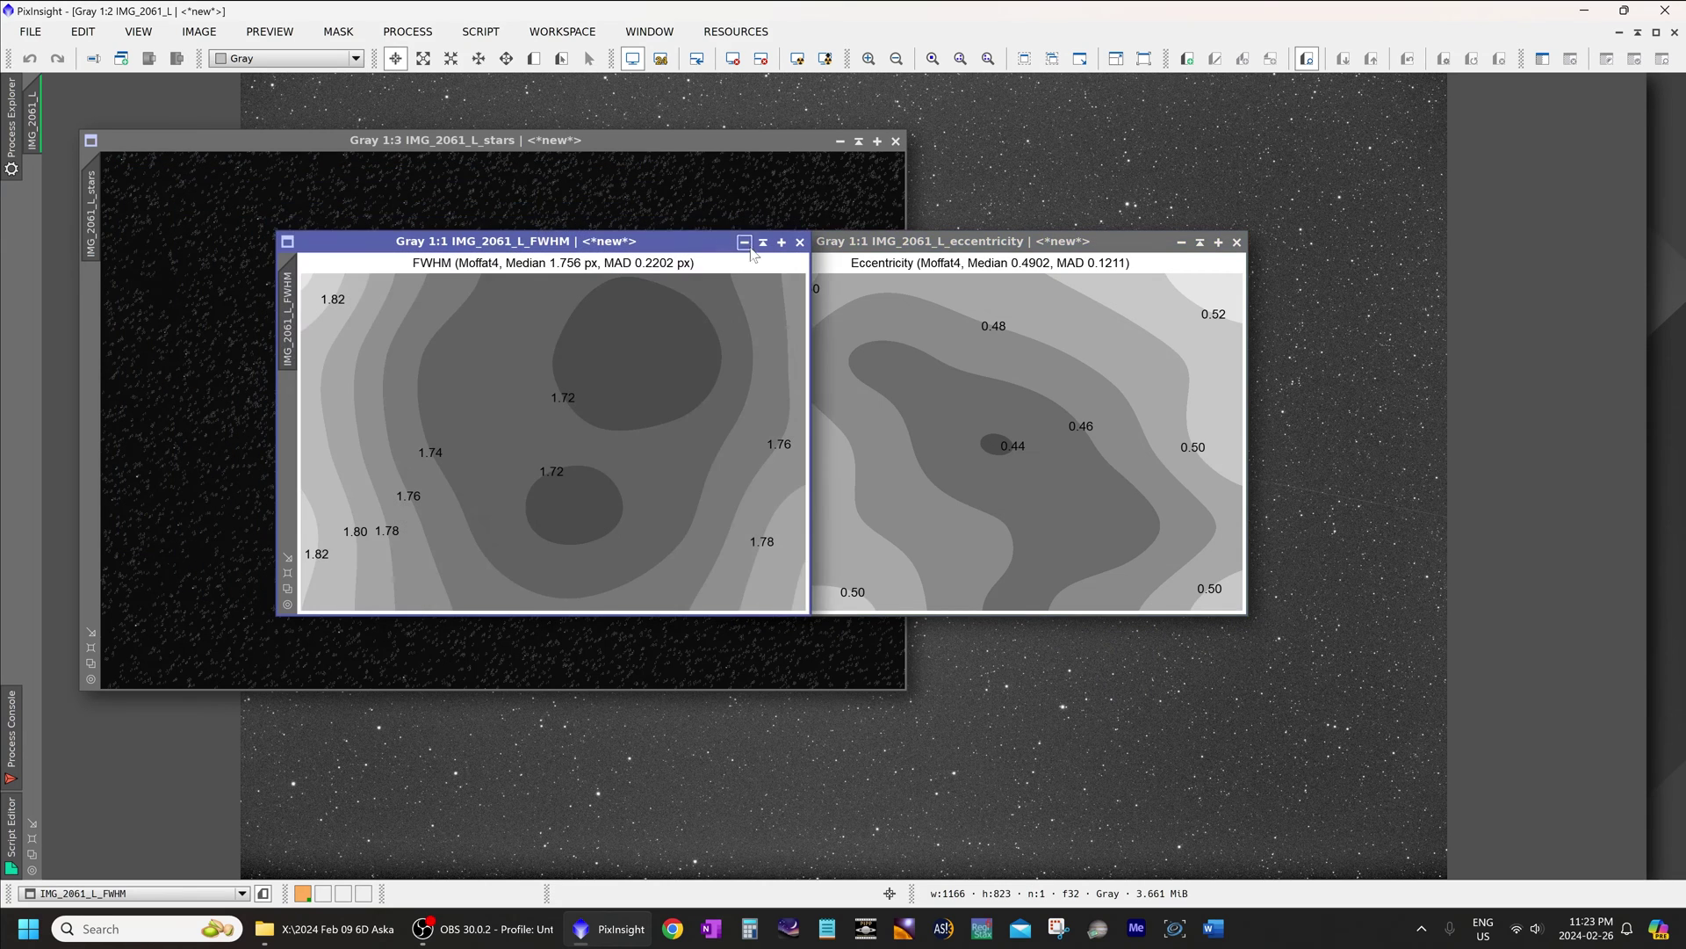
{"action": "left_click_drag", "start_coordinate": [1131, 250], "coordinate": [1231, 251]}
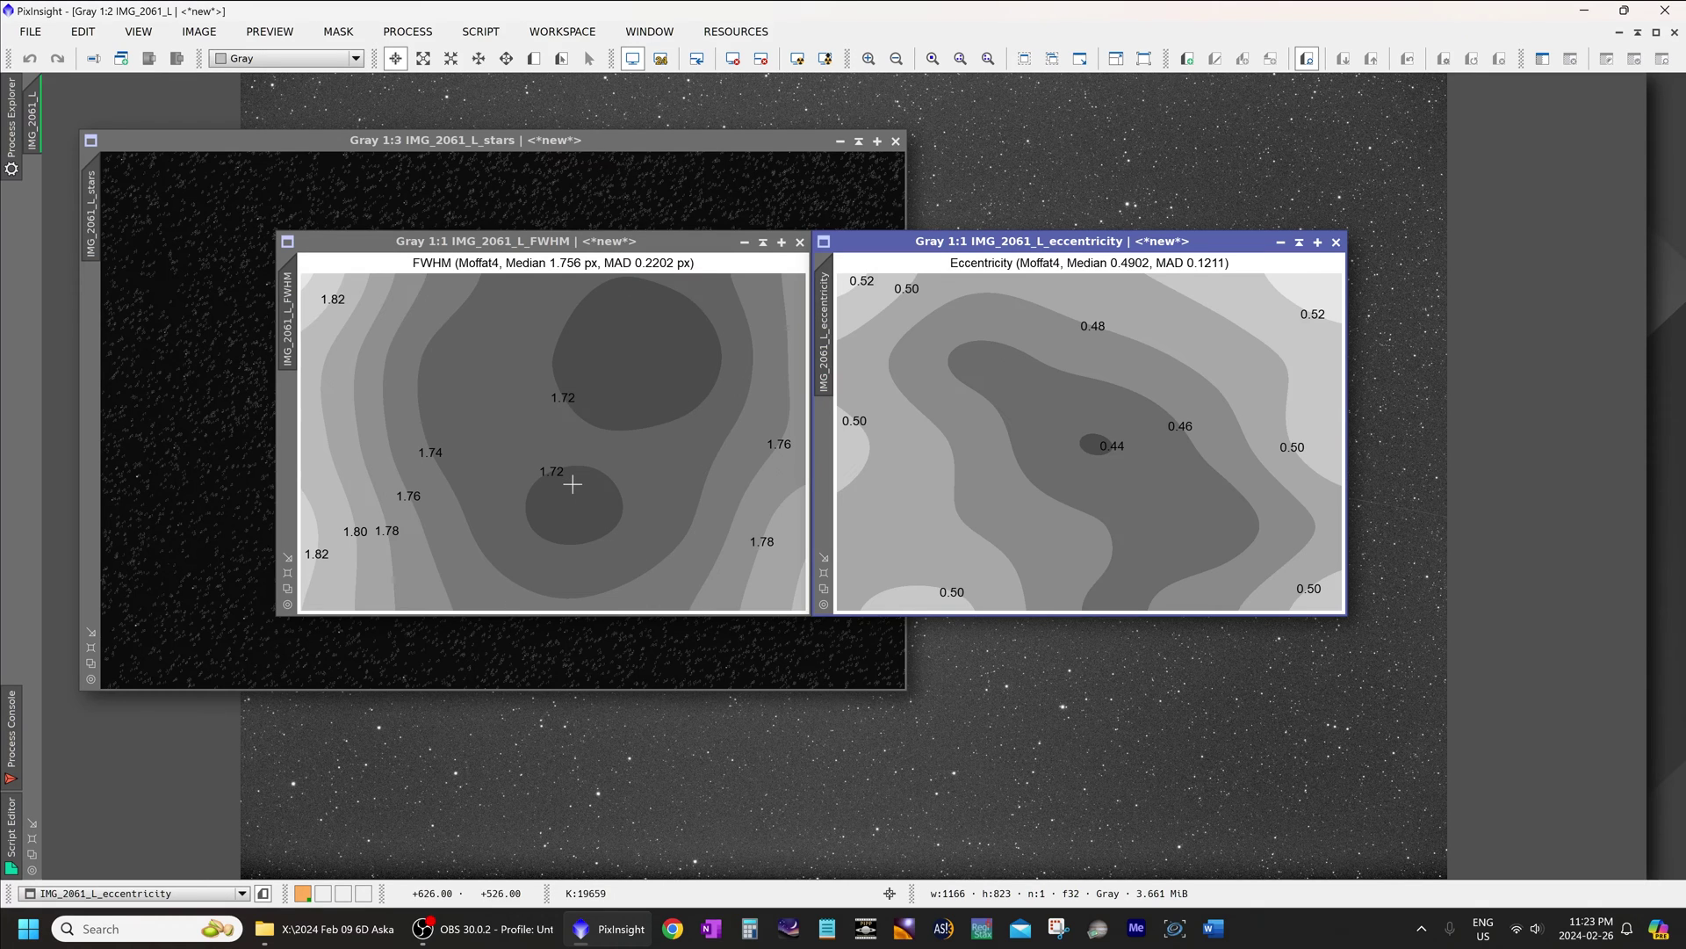
{"action": "left_click_drag", "start_coordinate": [545, 241], "coordinate": [370, 225]}
{"action": "left_click_drag", "start_coordinate": [1103, 243], "coordinate": [935, 240]}
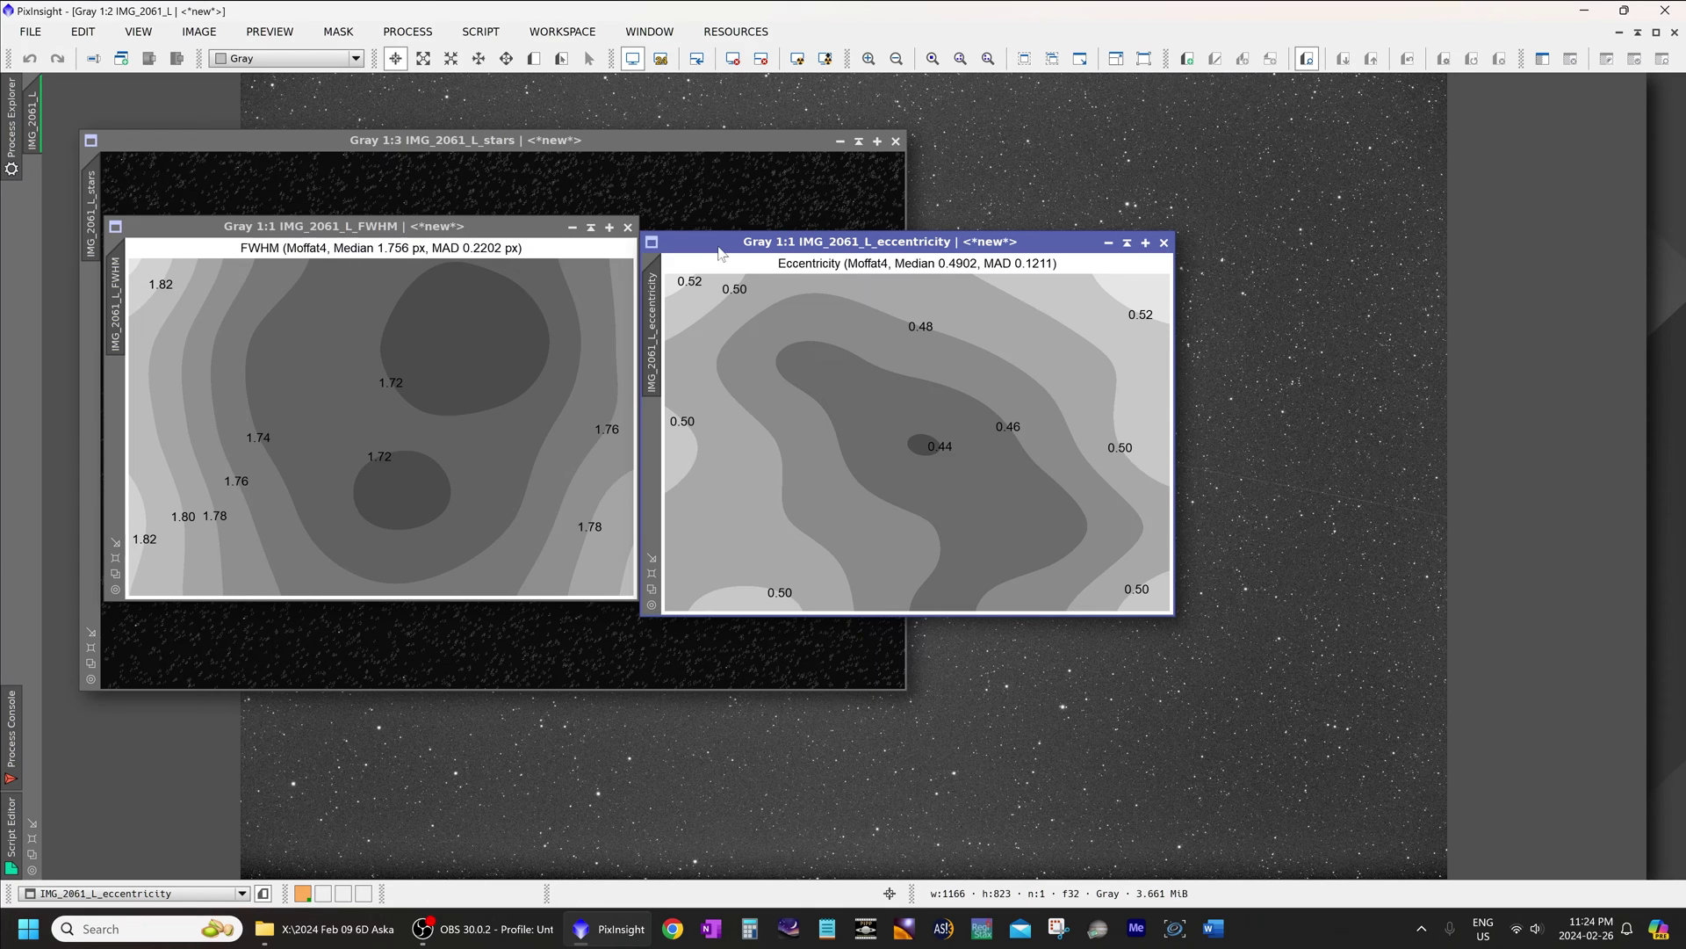
- Close the eccentricity map and the remaining open images, and switch to the 2024 Feb 09 6D Aska folder in File Explorer
{"action": "left_click", "coordinate": [1164, 243]}
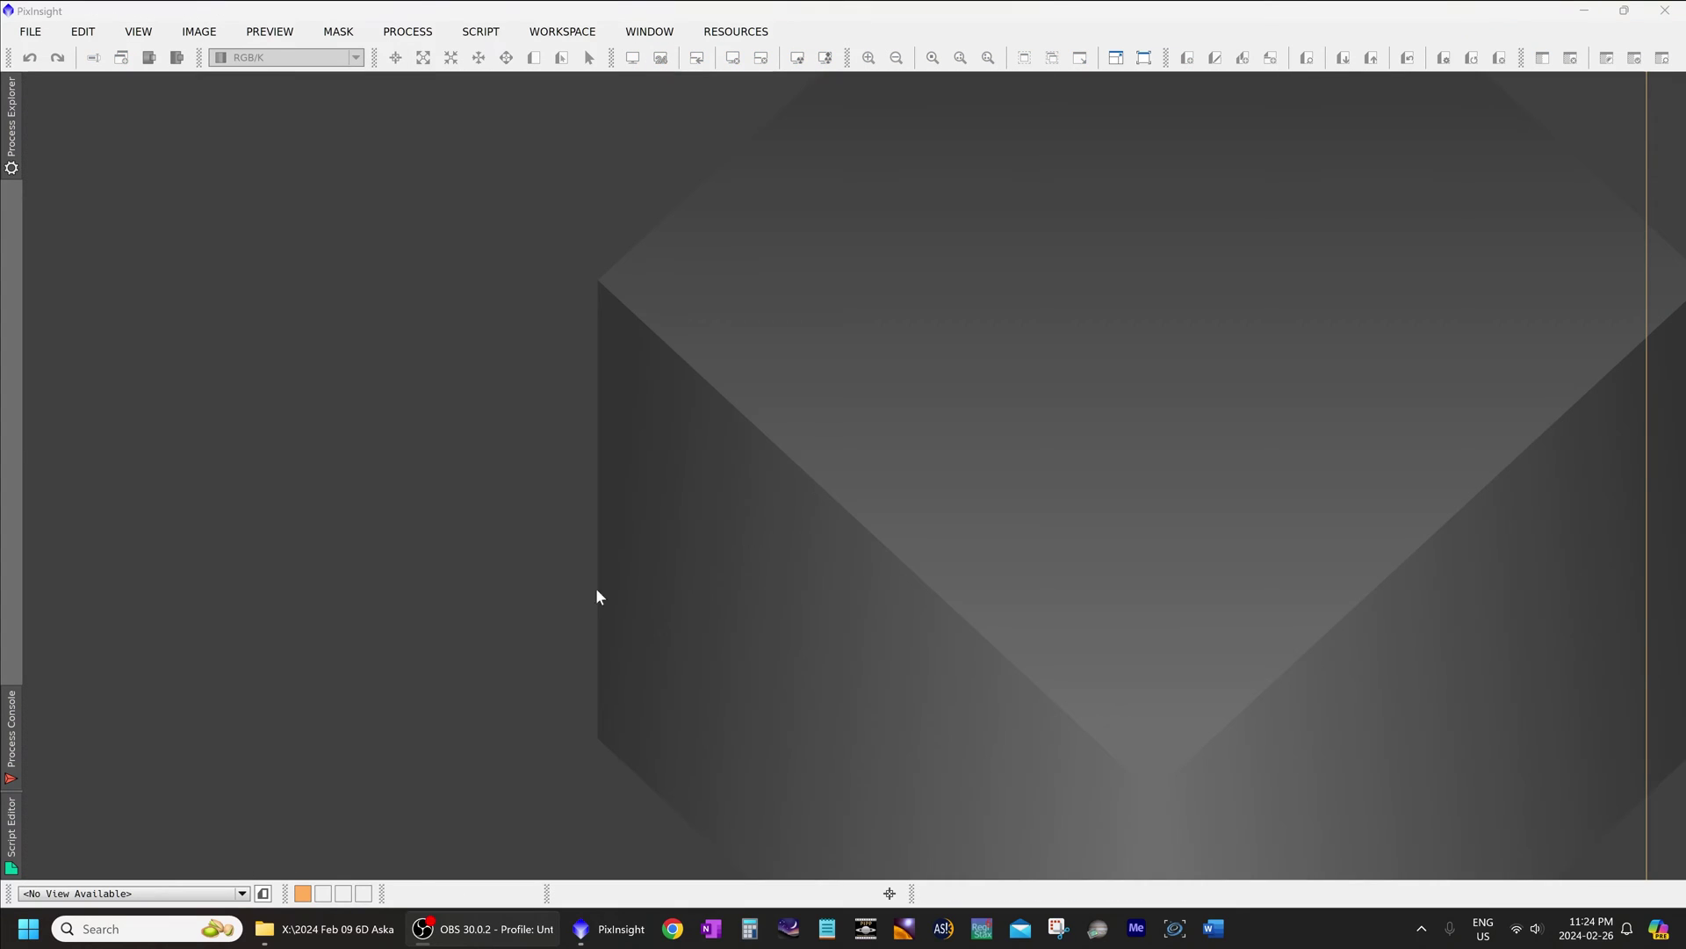
{"action": "left_click", "coordinate": [347, 942]}
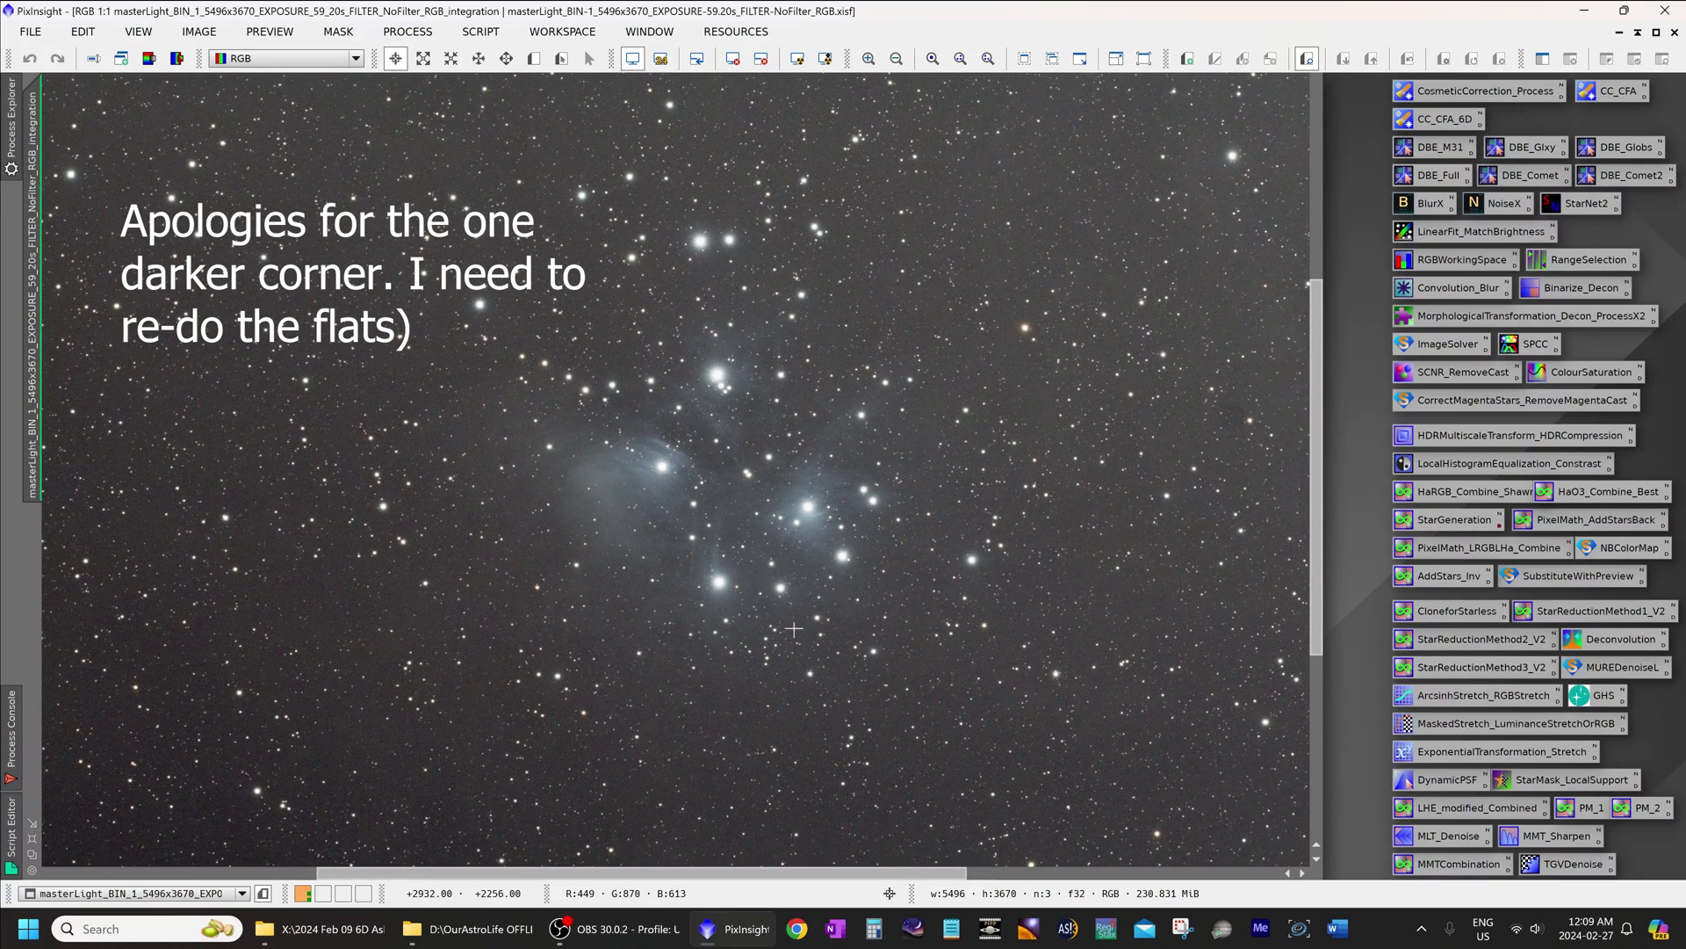
- Generate a 3 x 3 AberrationInspector mosaic of the stacked M45 master light with a panel size of 620 and display it maximized at 1:1
{"action": "left_click", "coordinate": [479, 32]}
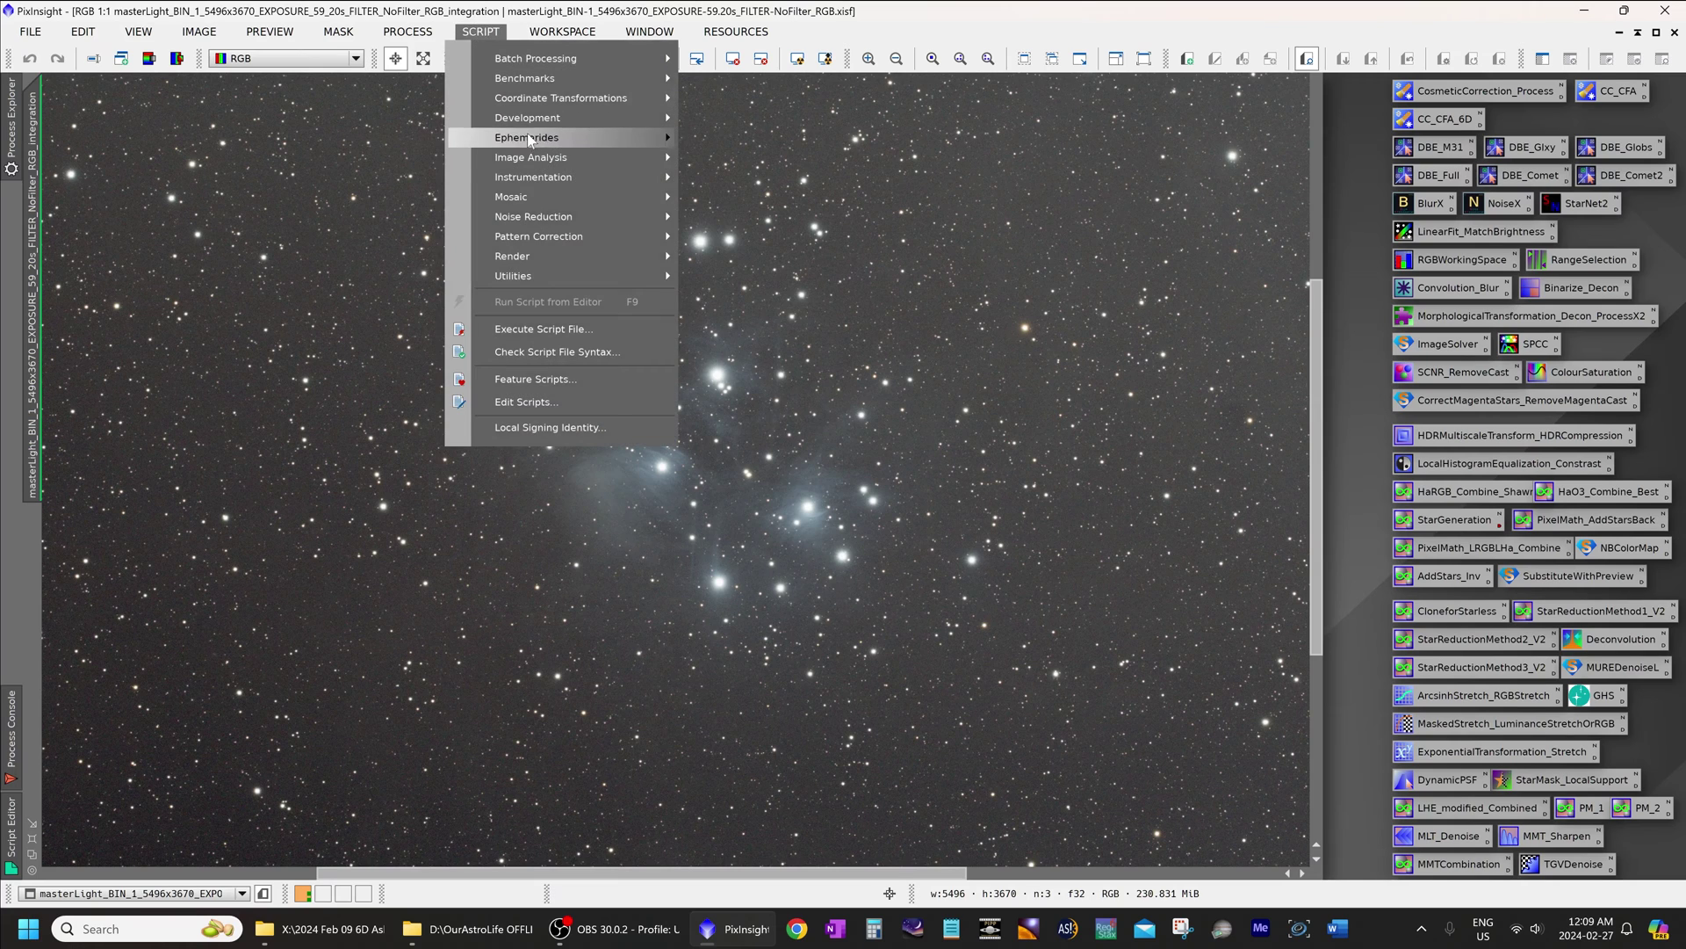
{"action": "mouse_move", "coordinate": [562, 157]}
{"action": "left_click", "coordinate": [830, 160]}
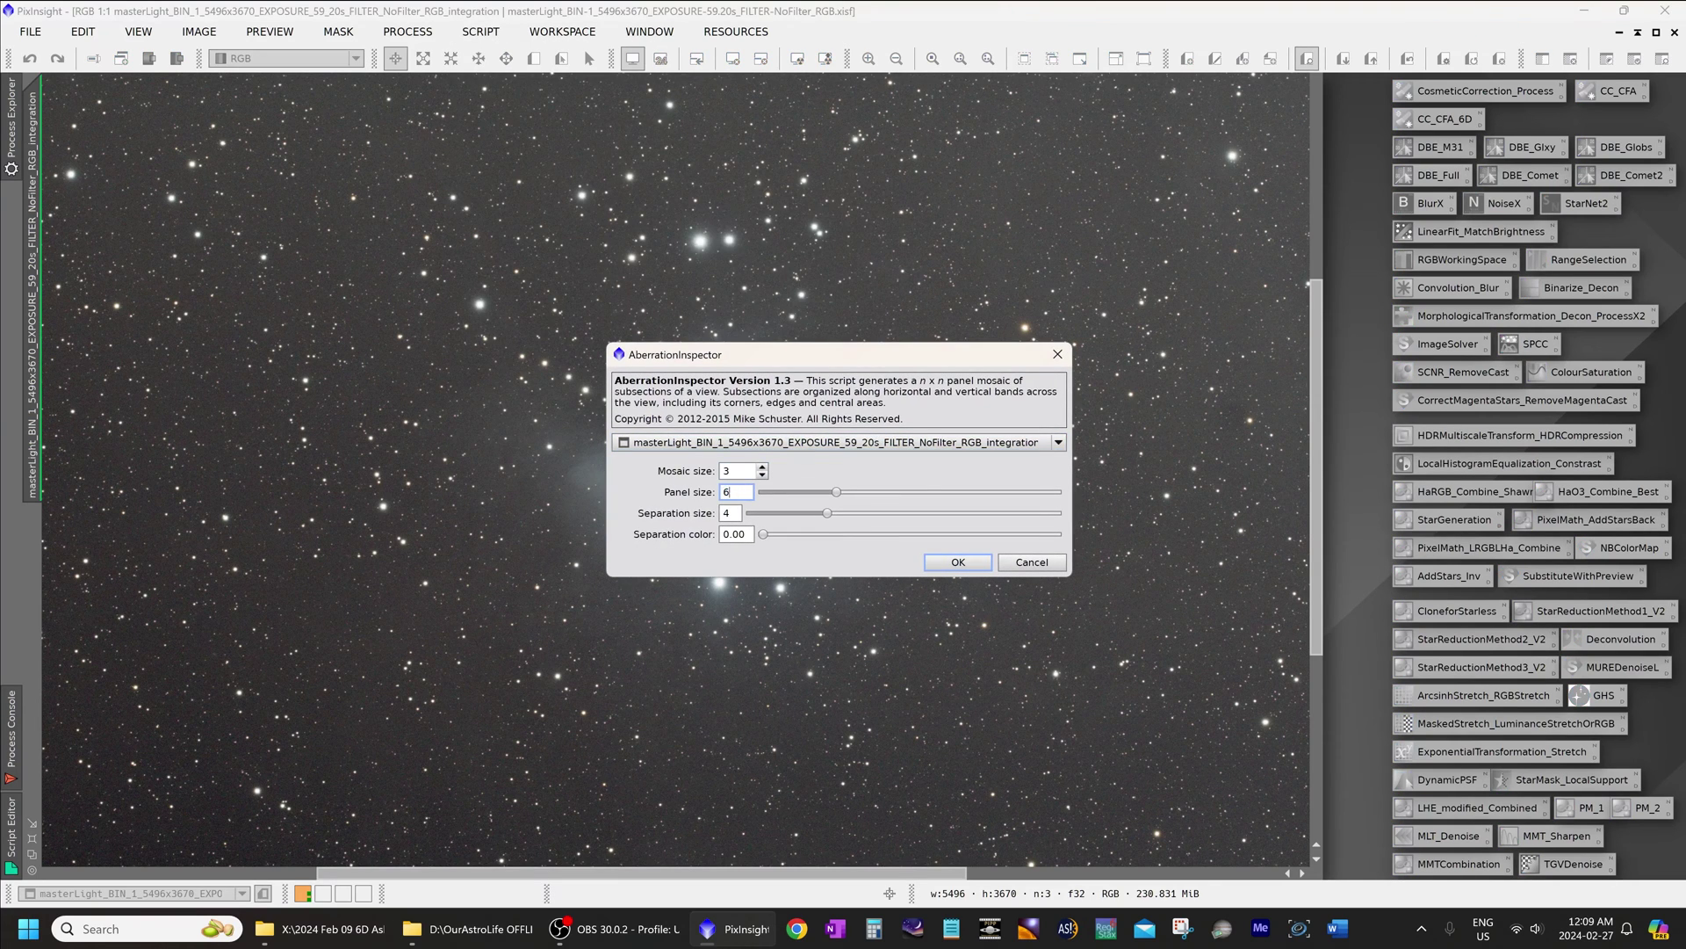
{"action": "key", "text": "Return"}
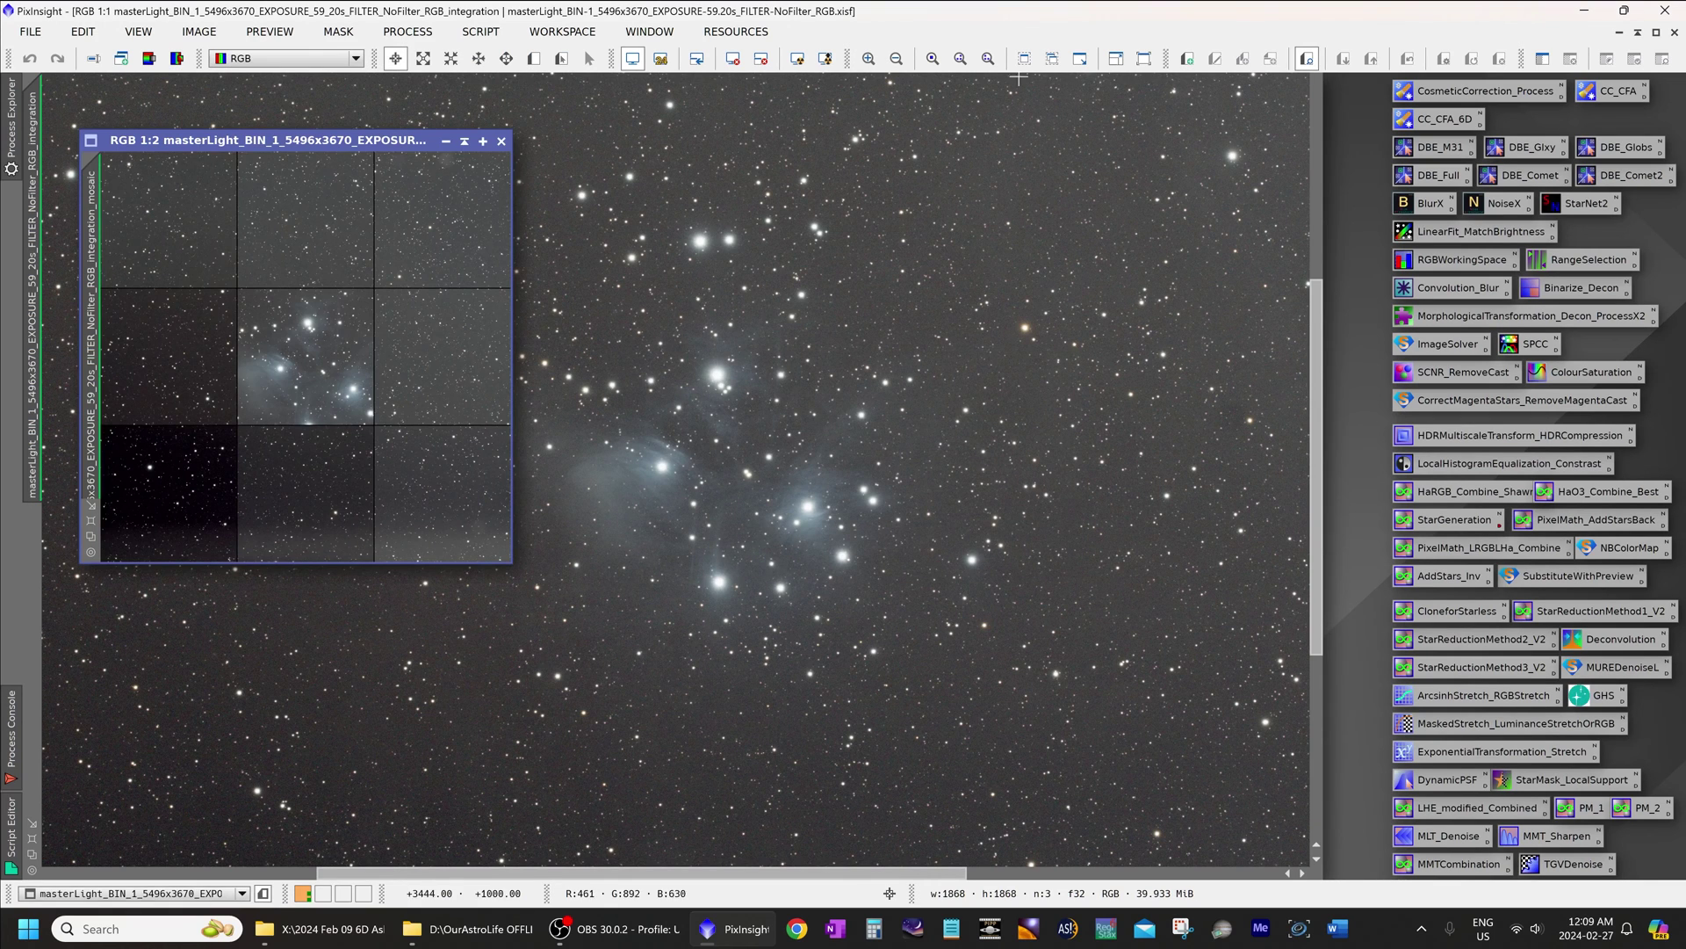
{"action": "left_click", "coordinate": [482, 141]}
{"action": "left_click", "coordinate": [933, 58]}
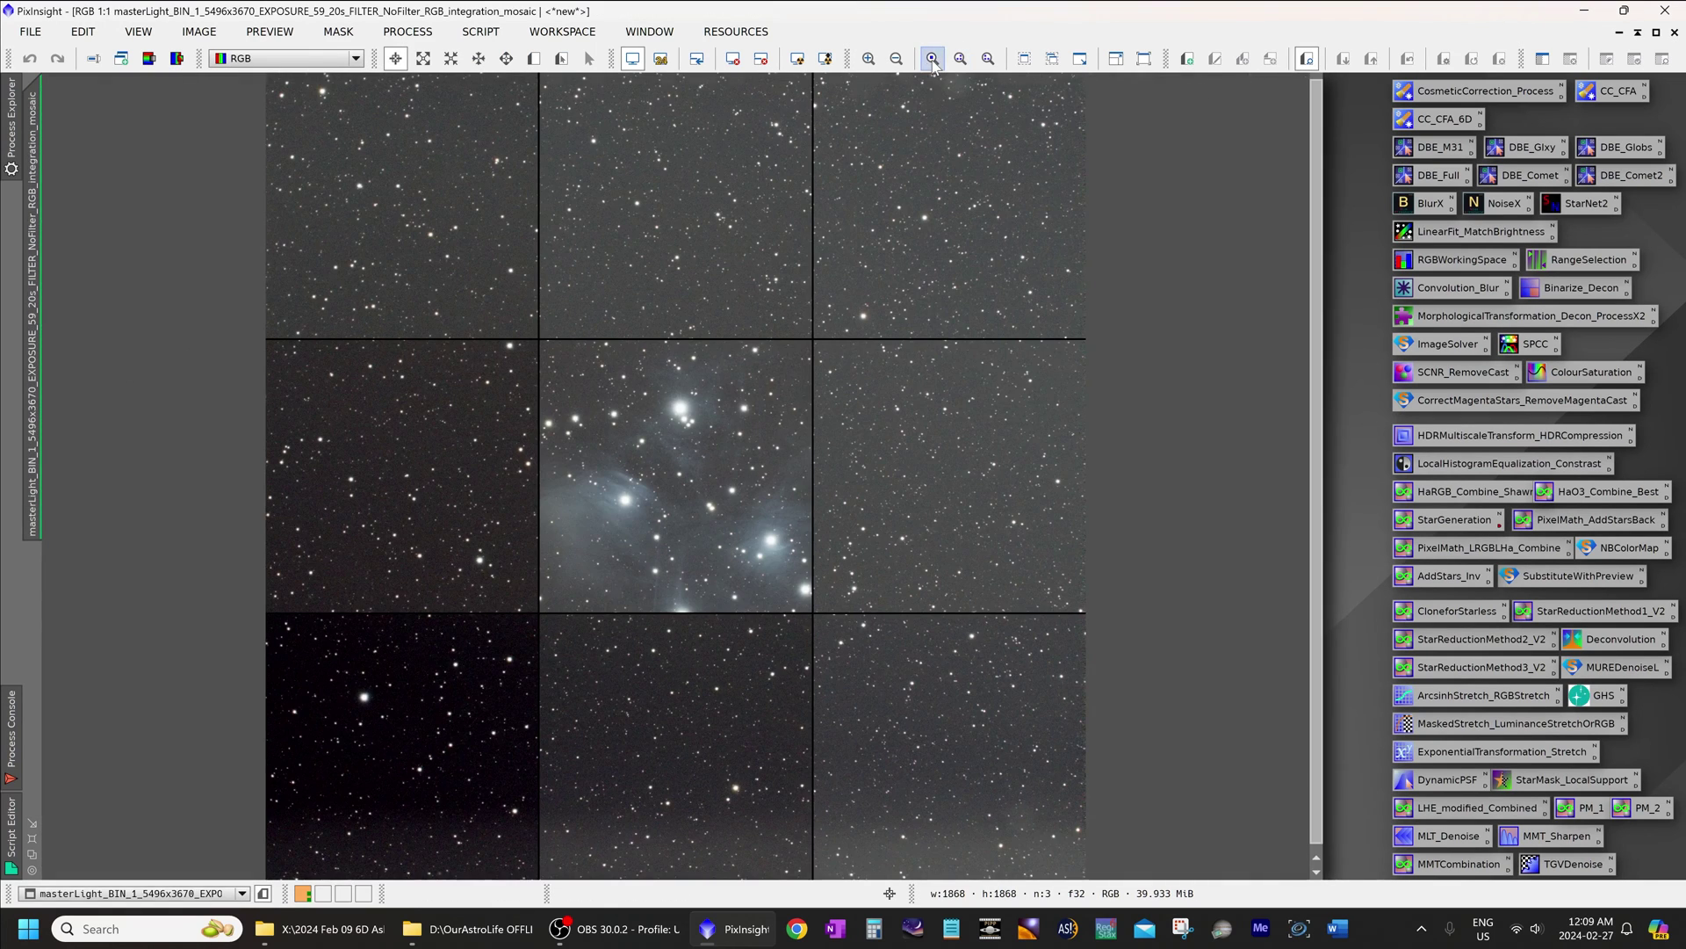